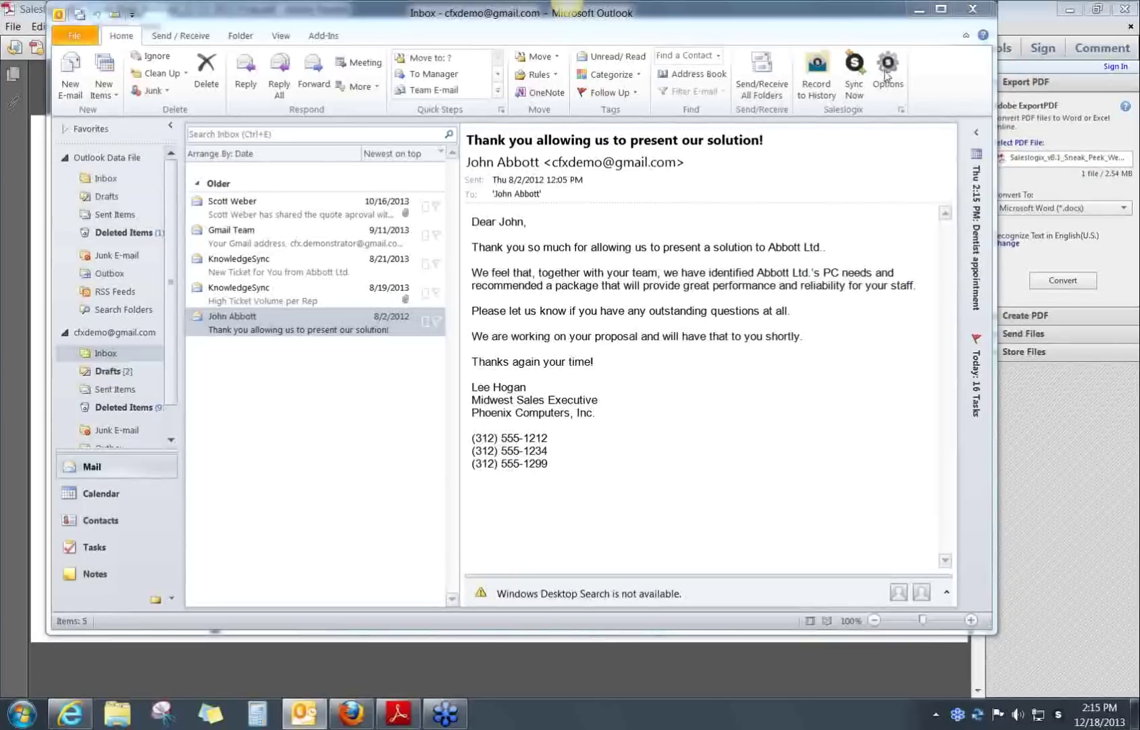
# Open the Saleslogix Connector options and review the synchronization settings, including the contact sync direction choices and the sync interval
pyautogui.click(887, 75)
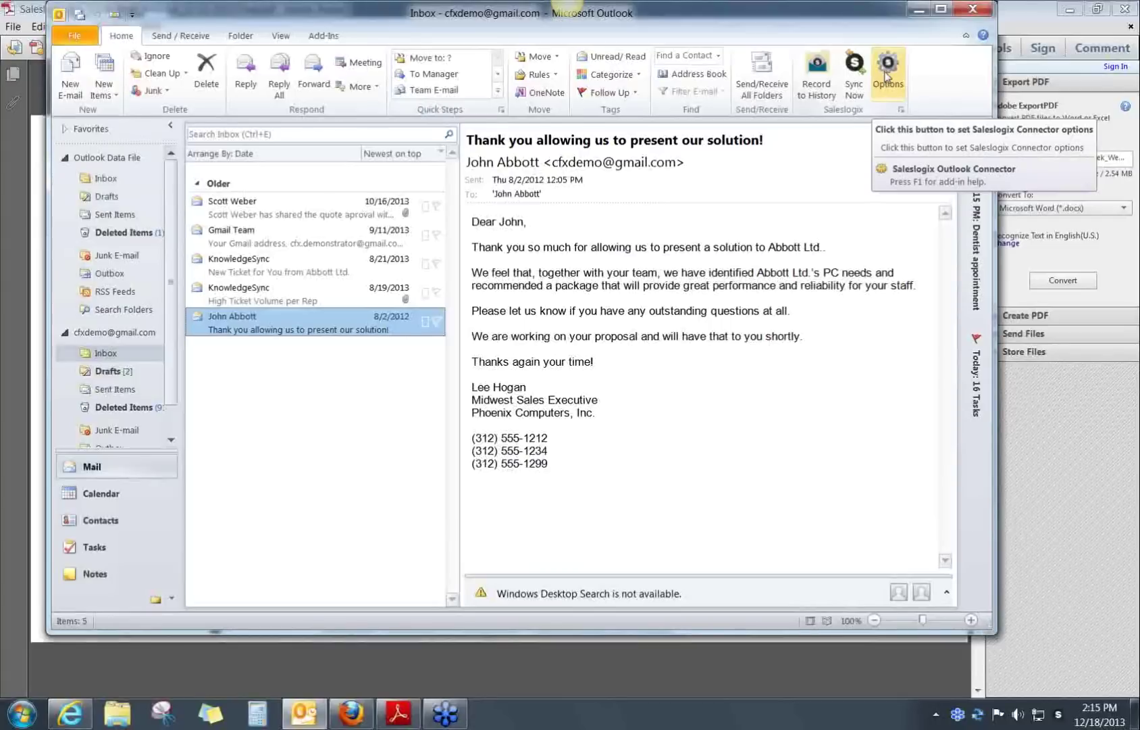
pyautogui.click(887, 76)
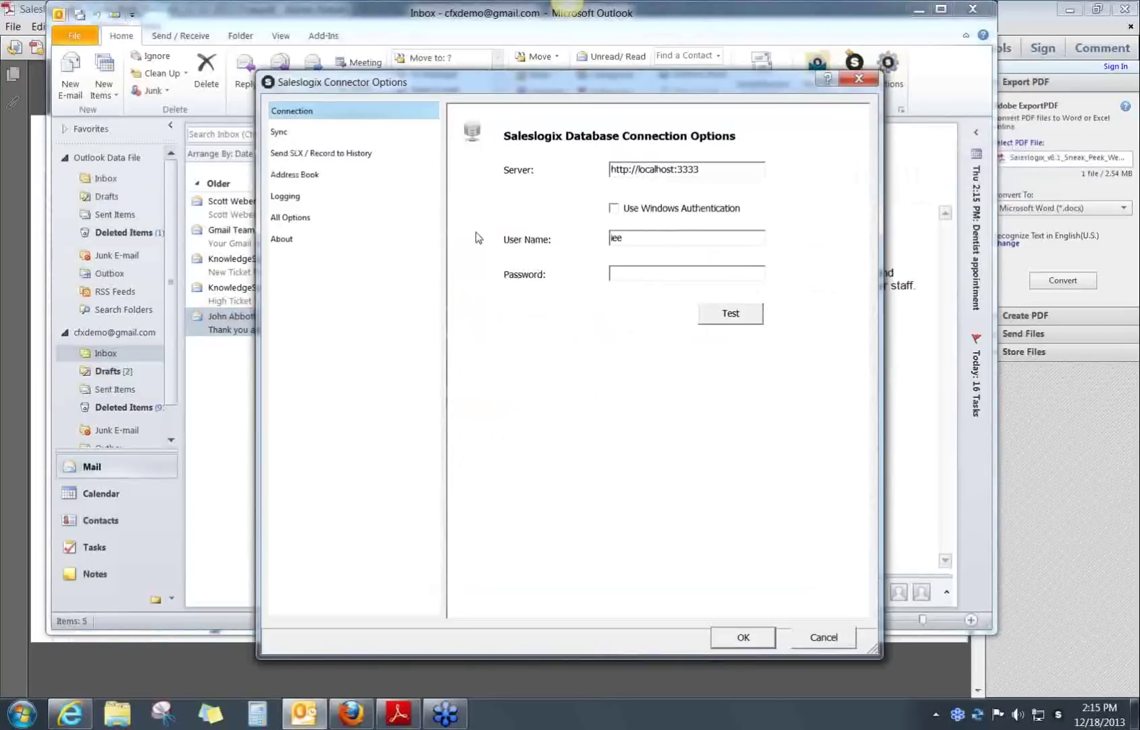
pyautogui.click(291, 135)
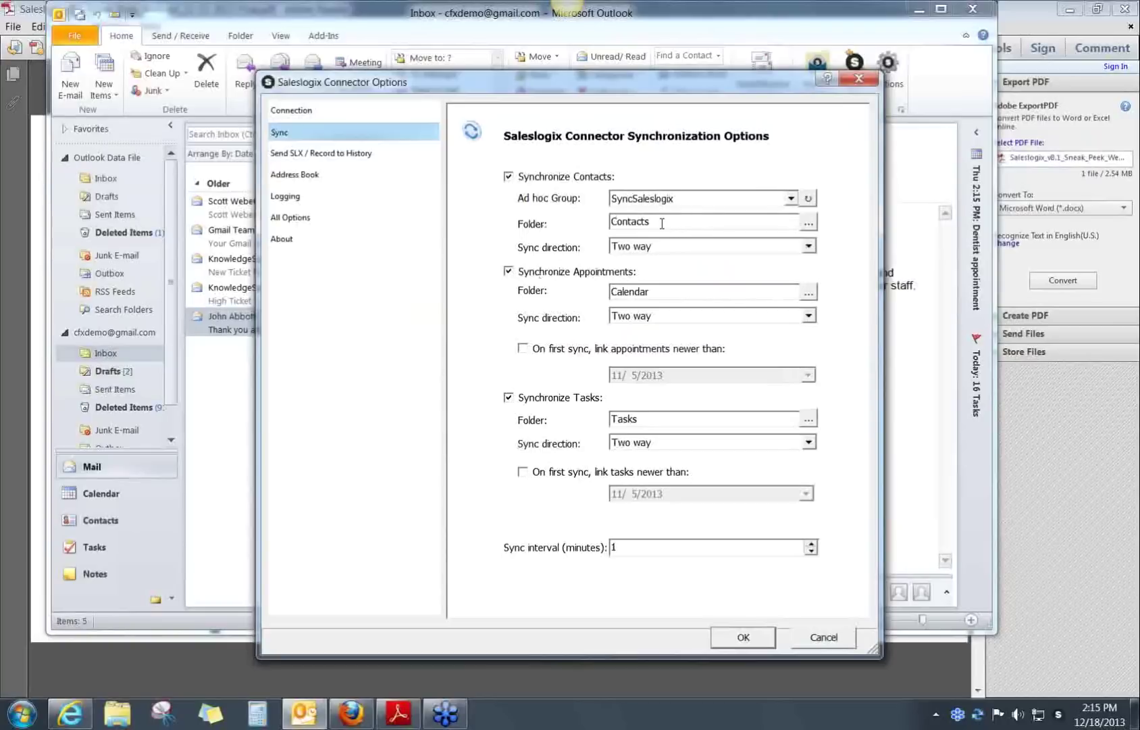
pyautogui.click(808, 248)
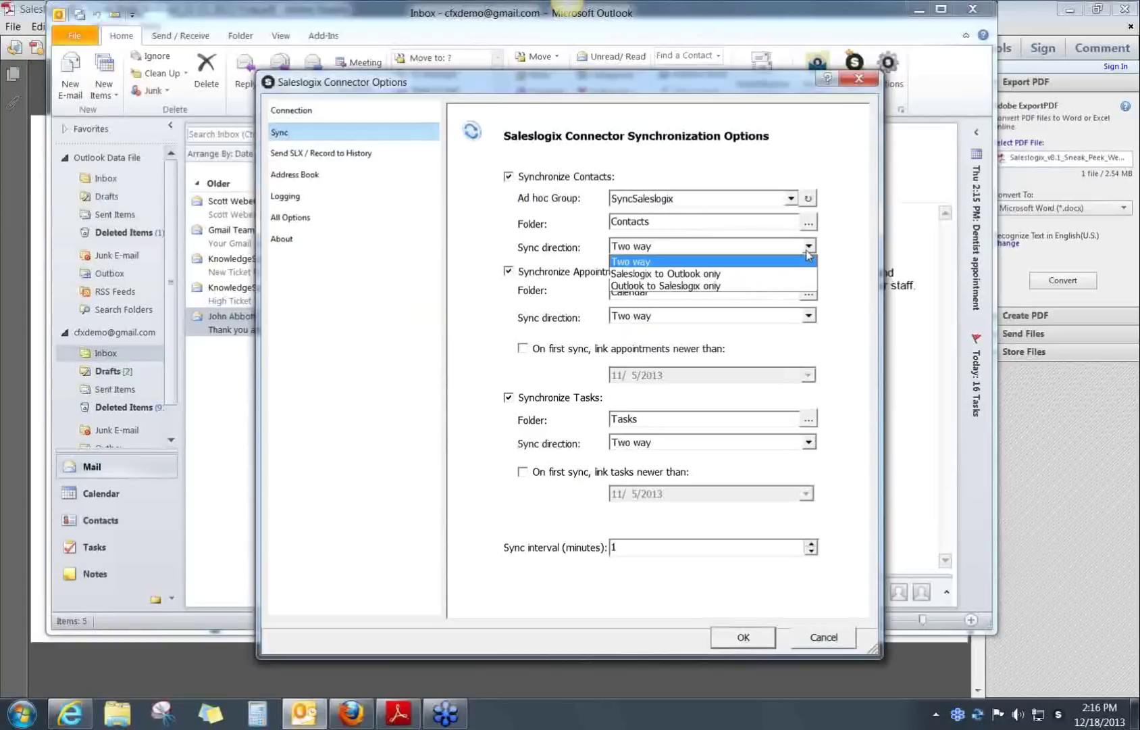
pyautogui.click(806, 251)
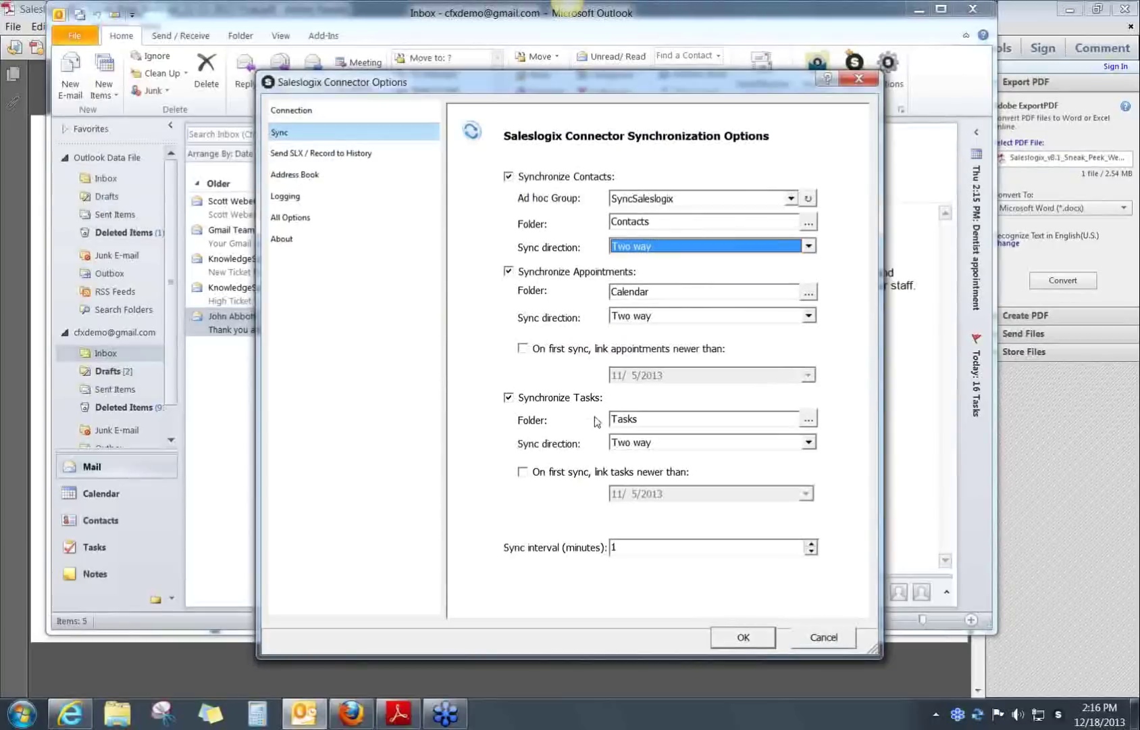
pyautogui.doubleClick(627, 550)
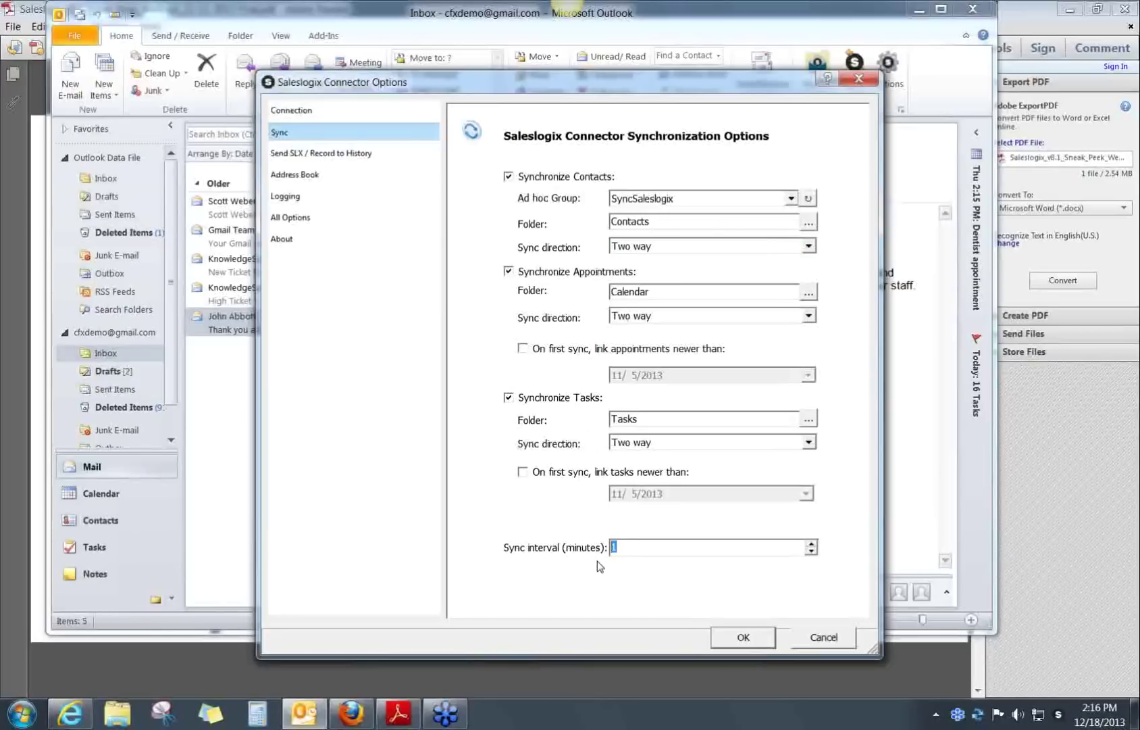
# Review the Send SLX and Record to History options, including the attachment file names to ignore
pyautogui.click(290, 154)
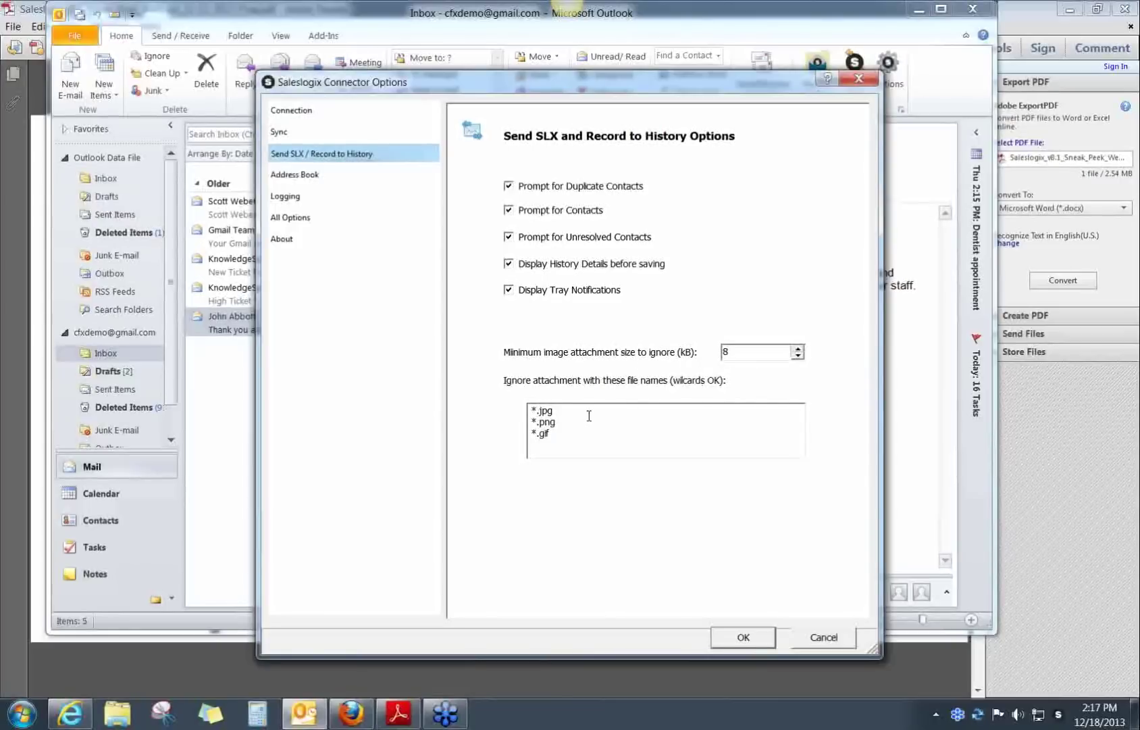
pyautogui.moveTo(553, 410); pyautogui.dragTo(529, 438)
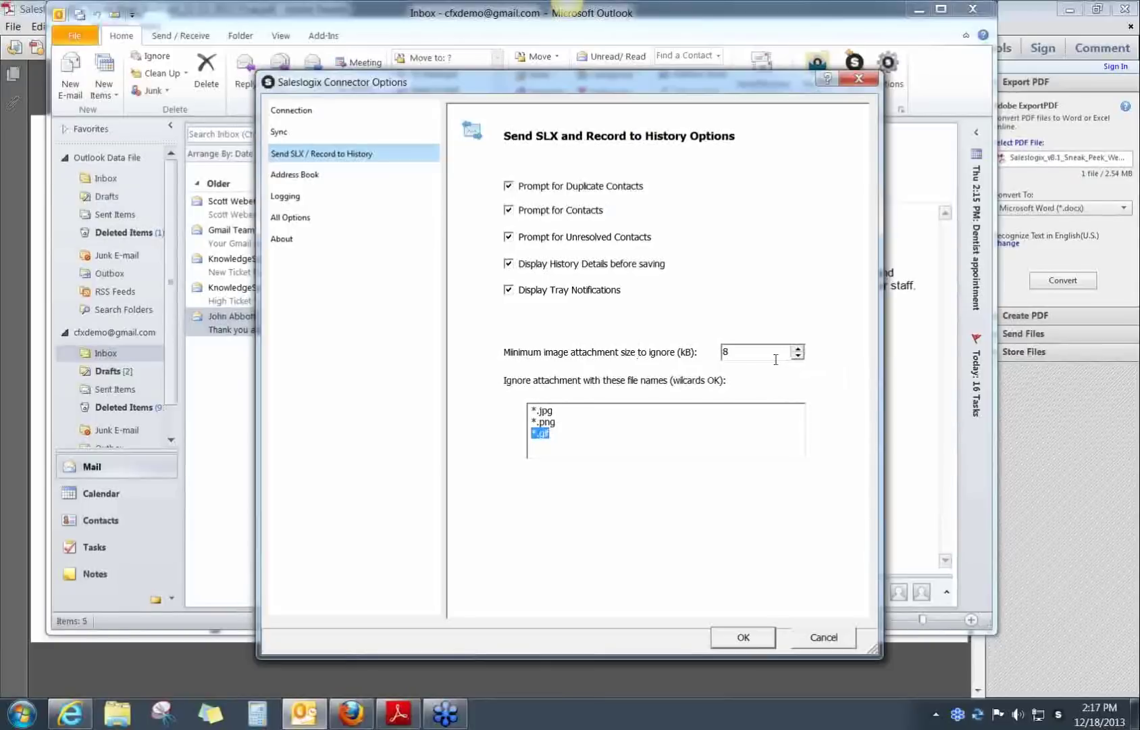
pyautogui.moveTo(556, 411); pyautogui.dragTo(529, 411)
# Review the connector's Address Book and Logging options, and leave the options without saving
pyautogui.click(297, 175)
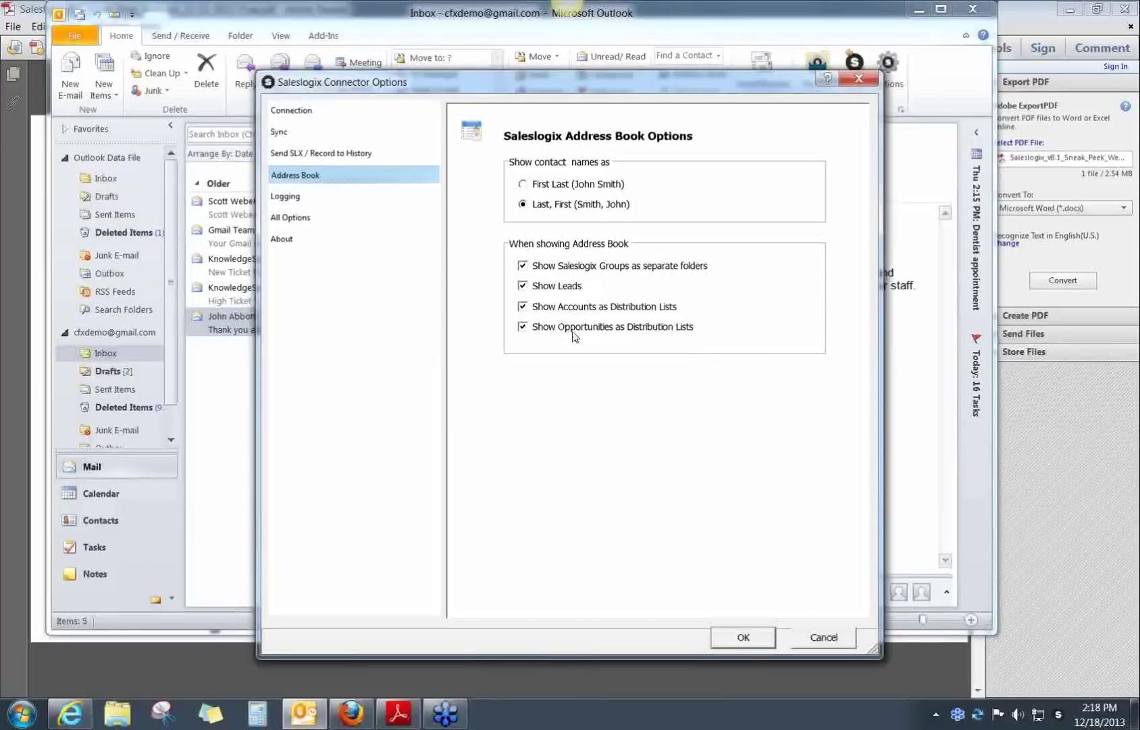
pyautogui.click(287, 197)
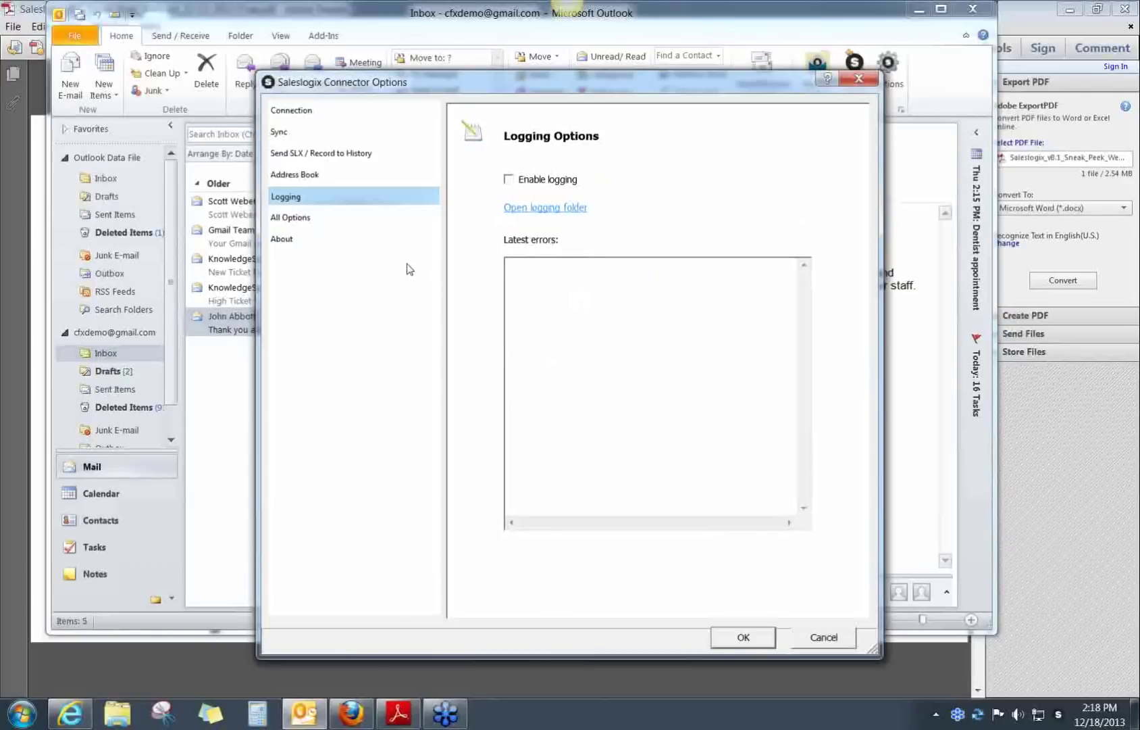
pyautogui.click(838, 638)
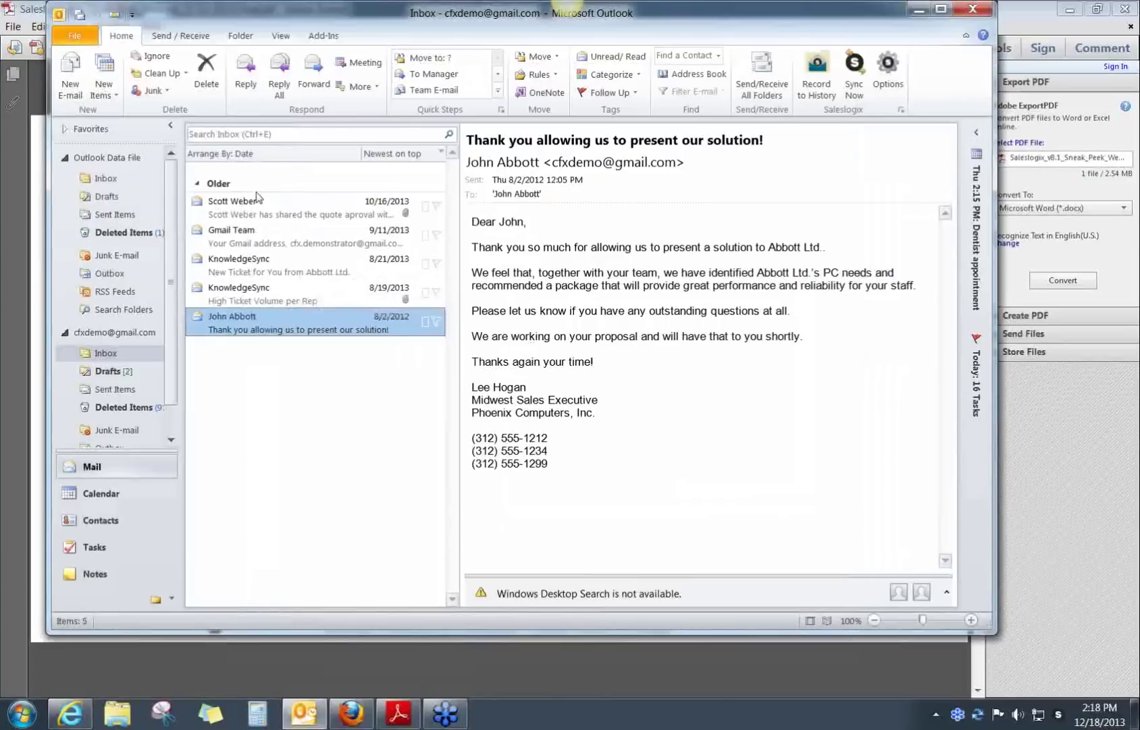
# From a new e-mail message, browse the Saleslogix Library to the Dell Case Studies under Product Information without inserting a file
pyautogui.click(70, 75)
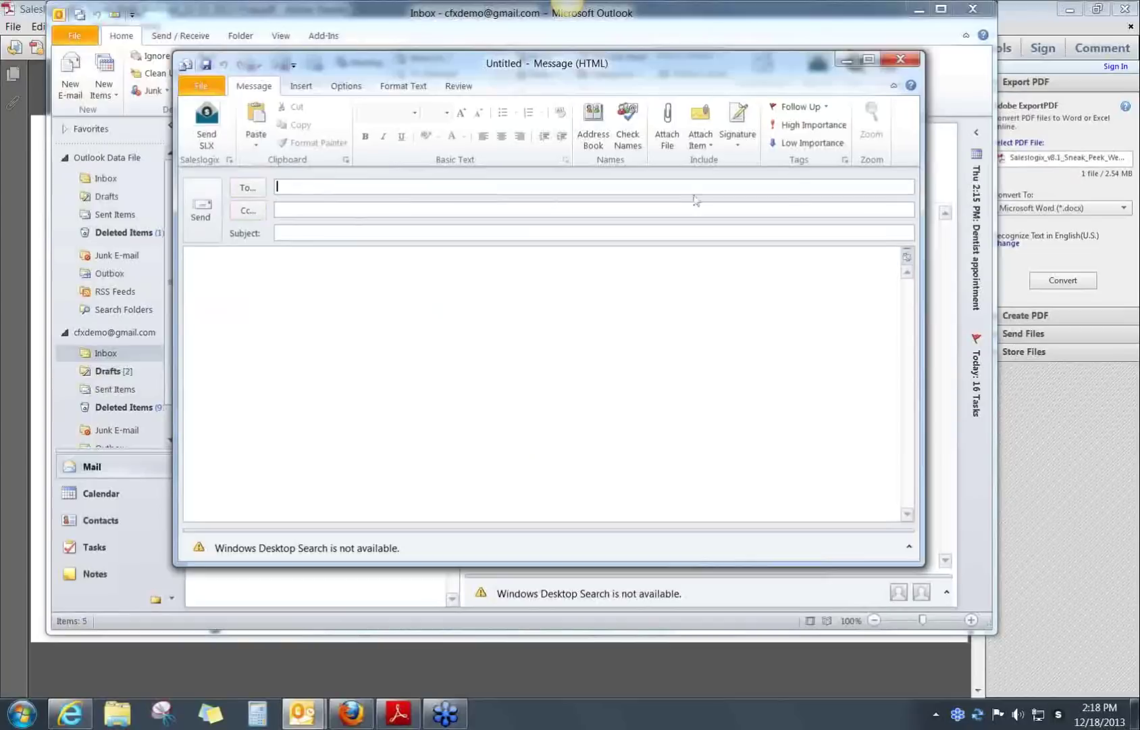
pyautogui.click(901, 60)
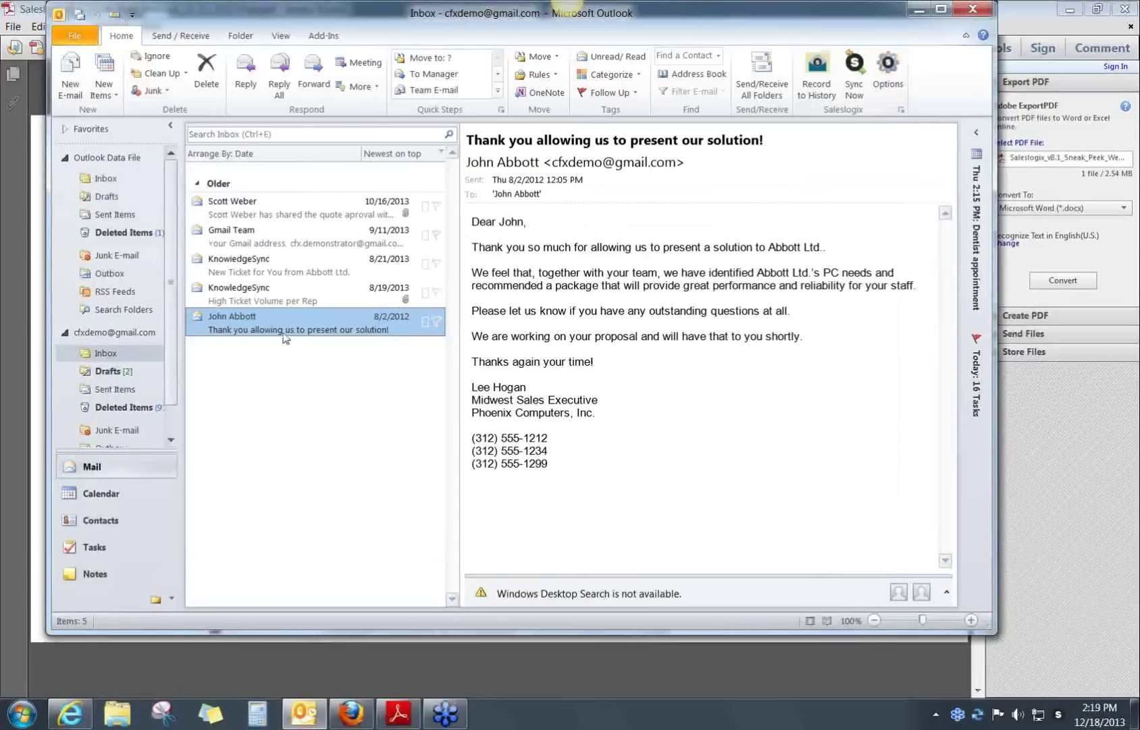
pyautogui.click(70, 76)
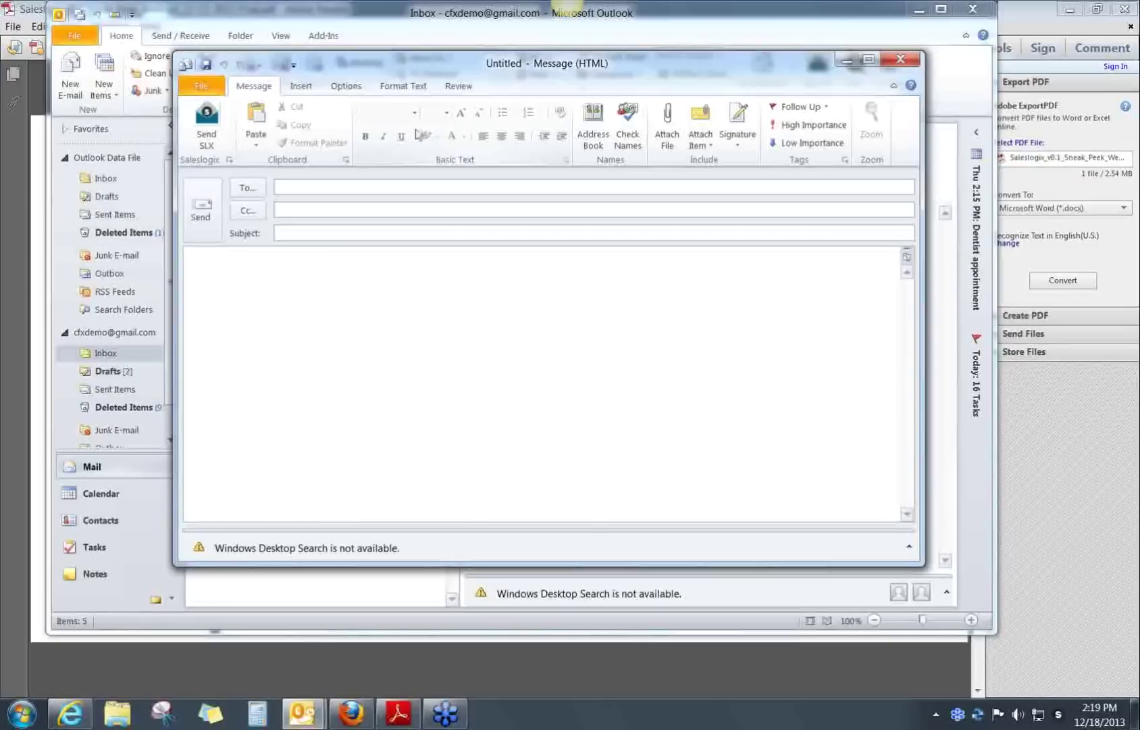
pyautogui.click(313, 89)
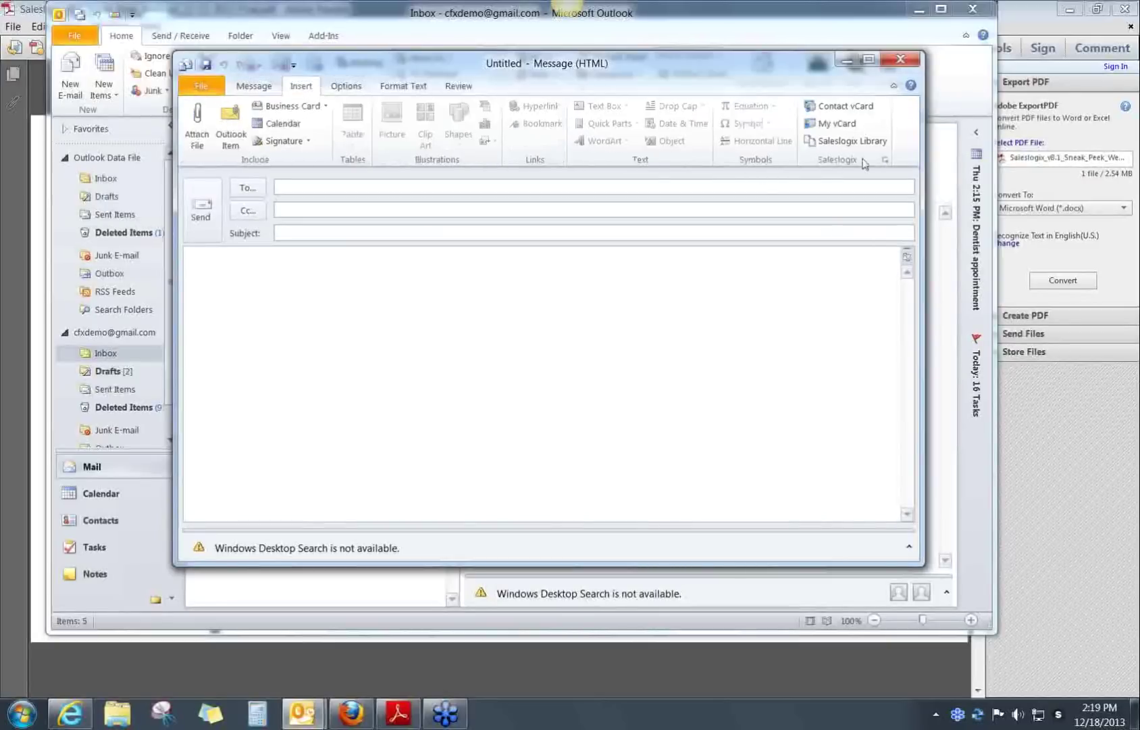
pyautogui.click(847, 142)
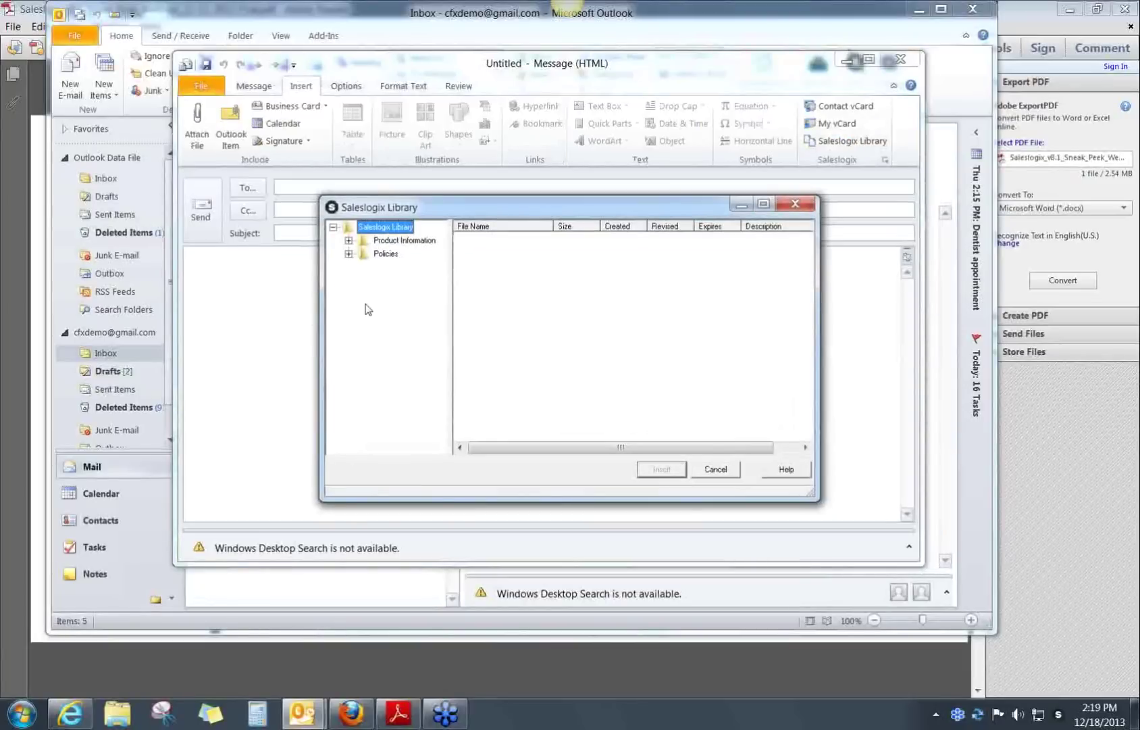
pyautogui.click(349, 240)
pyautogui.click(363, 253)
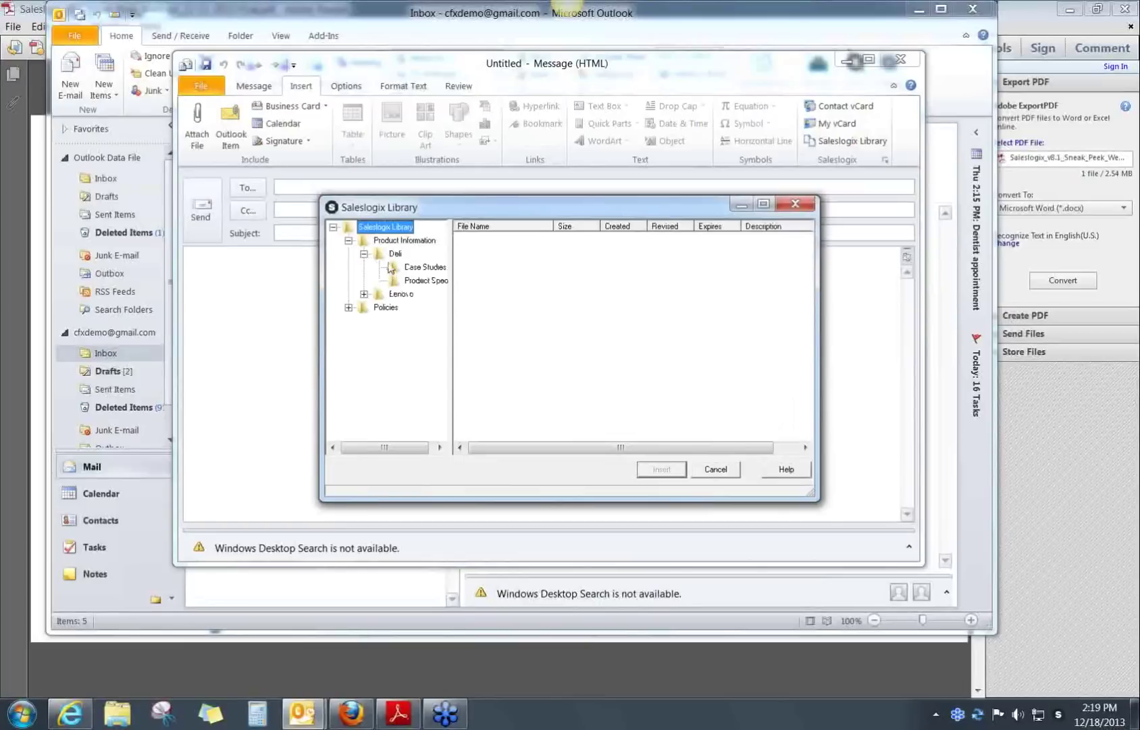
pyautogui.click(409, 268)
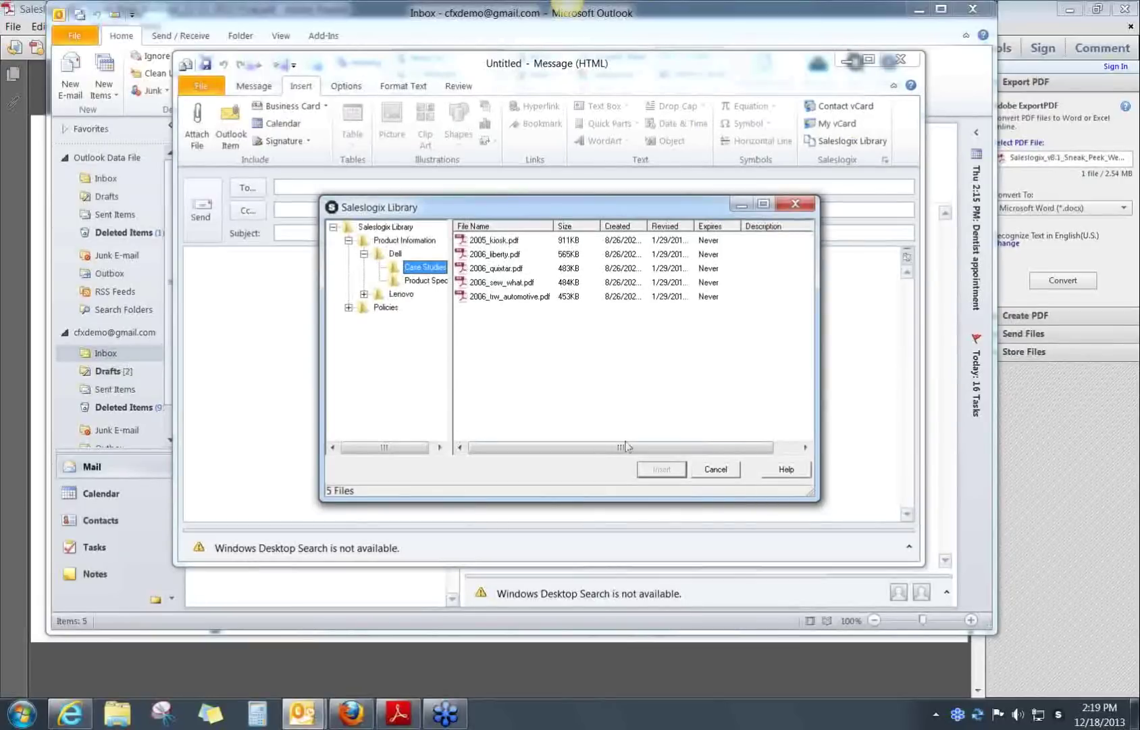
pyautogui.click(715, 471)
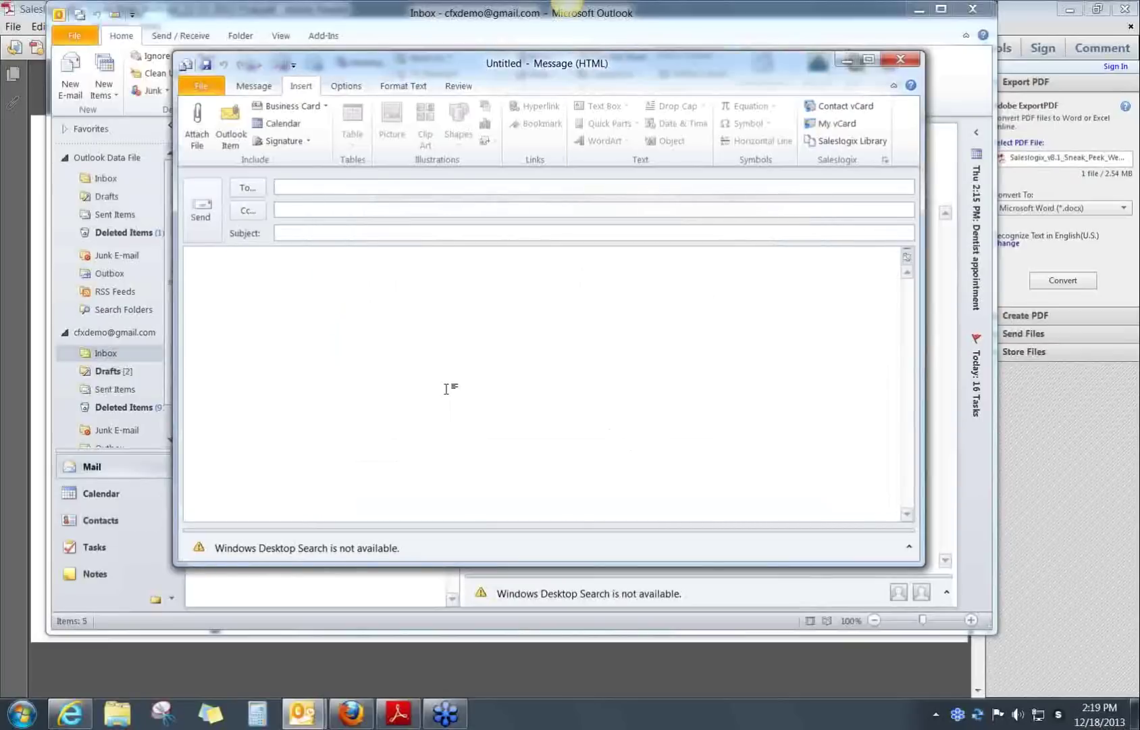
# Look through the Saleslogix address books available for the message's recipients, show the Users list, and close the message without adding anyone
pyautogui.click(248, 187)
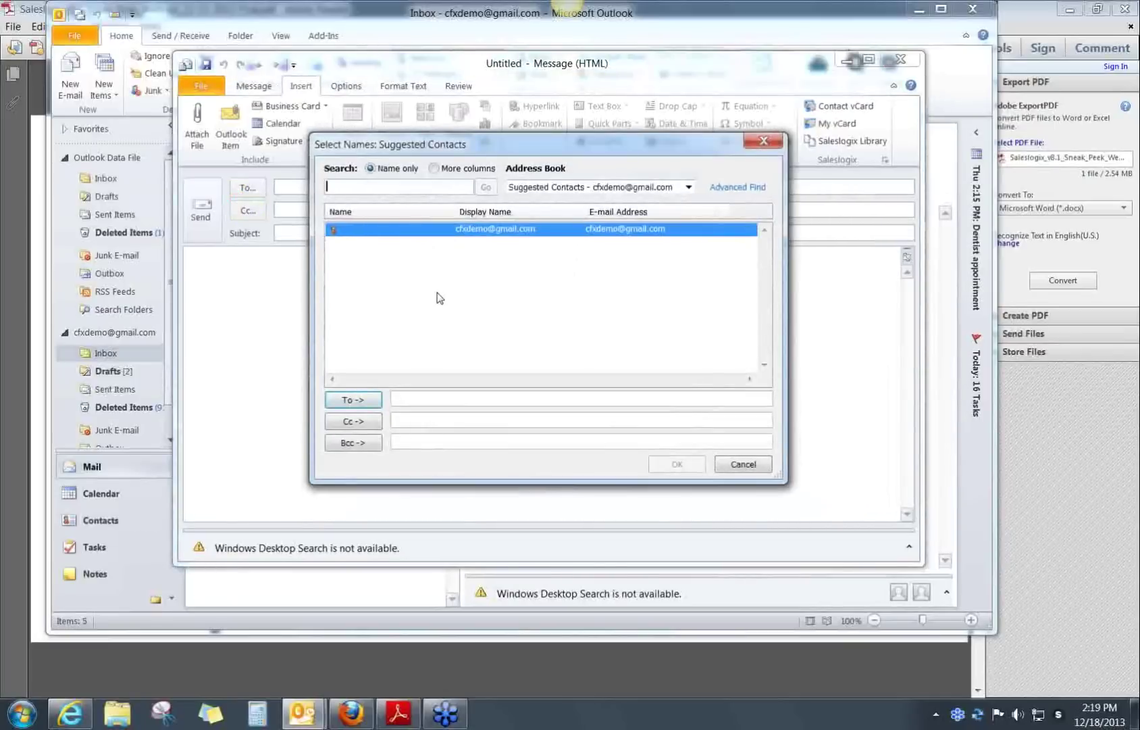
pyautogui.click(688, 187)
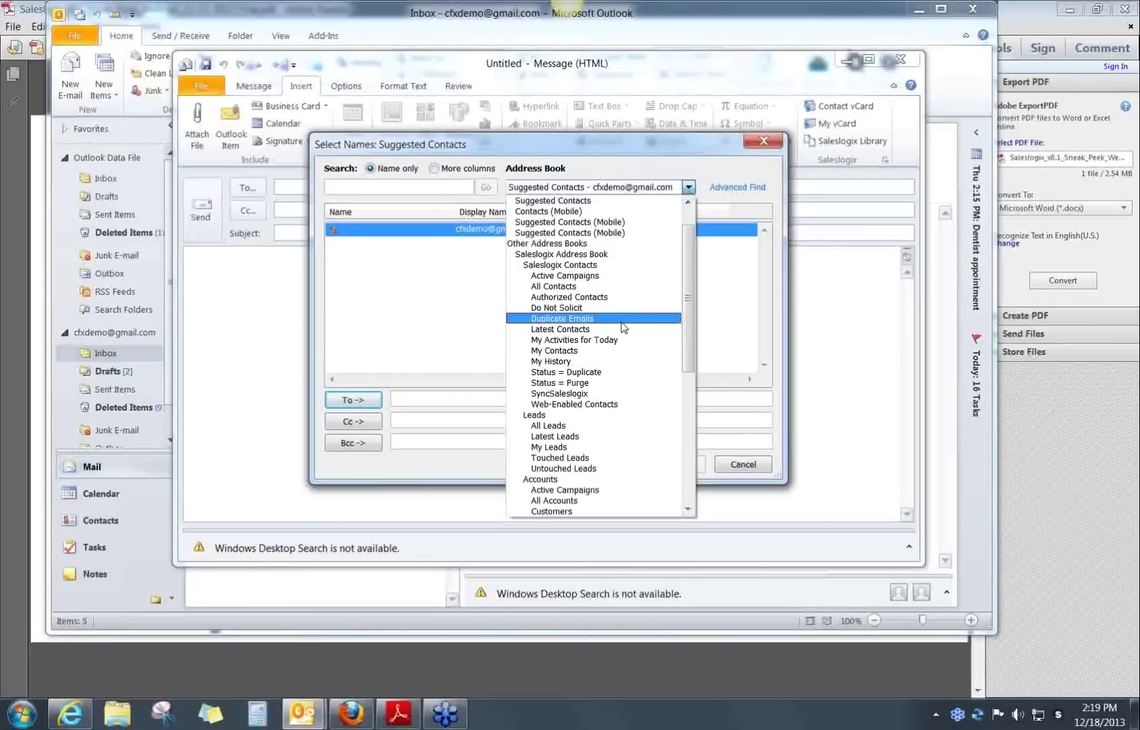
pyautogui.moveTo(688, 337); pyautogui.dragTo(689, 382)
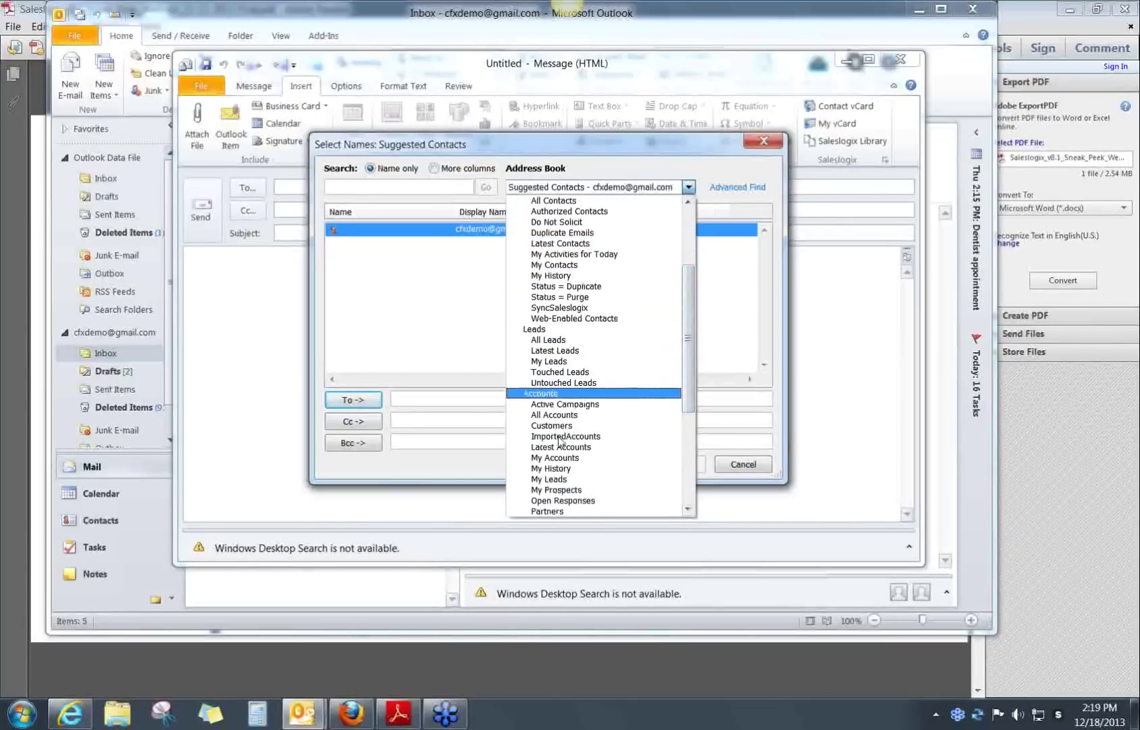
pyautogui.moveTo(688, 397); pyautogui.dragTo(690, 474)
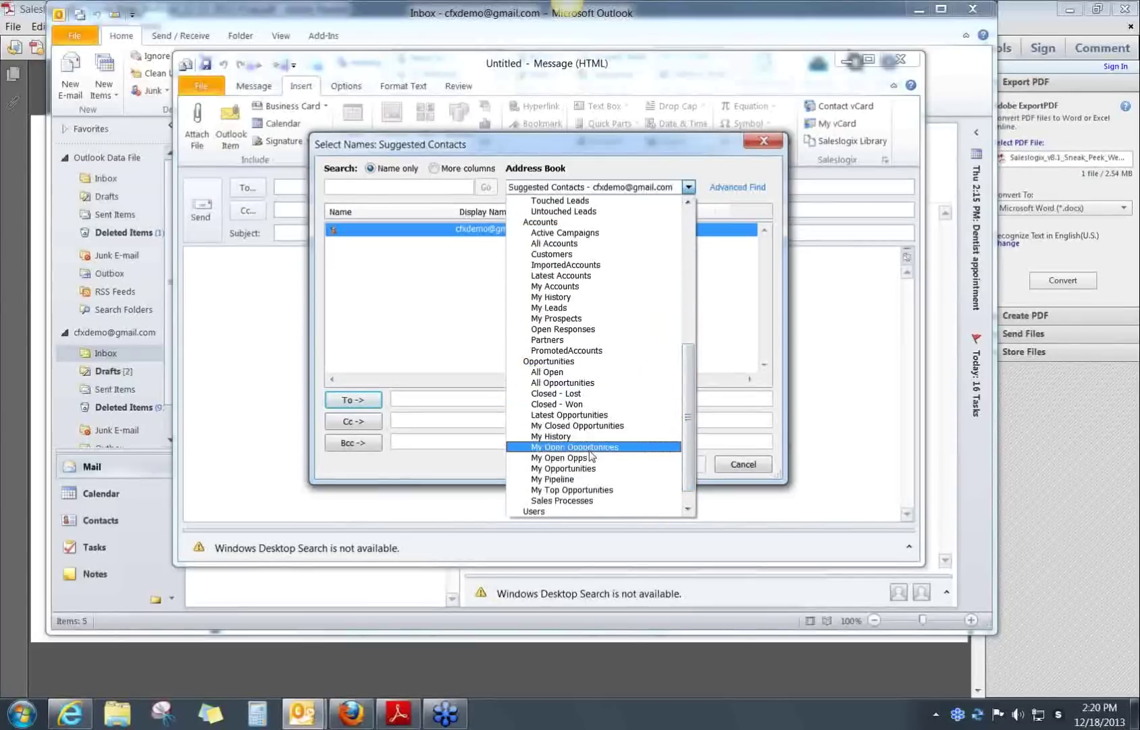
pyautogui.click(562, 511)
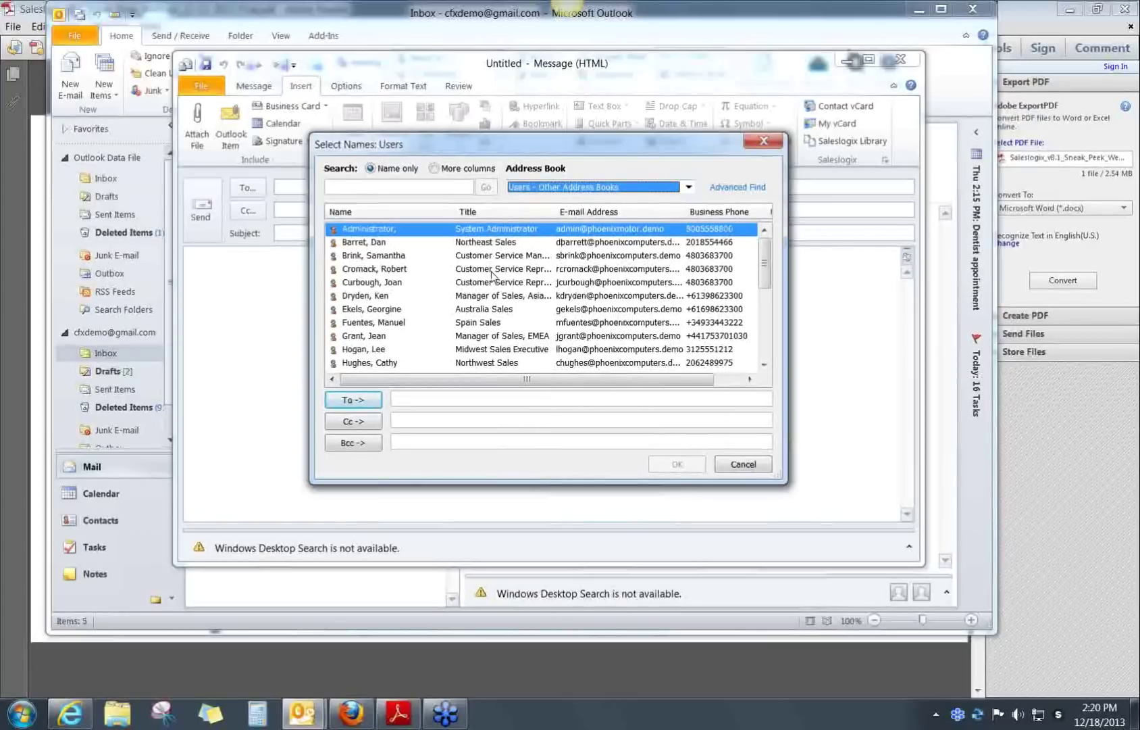
pyautogui.click(742, 464)
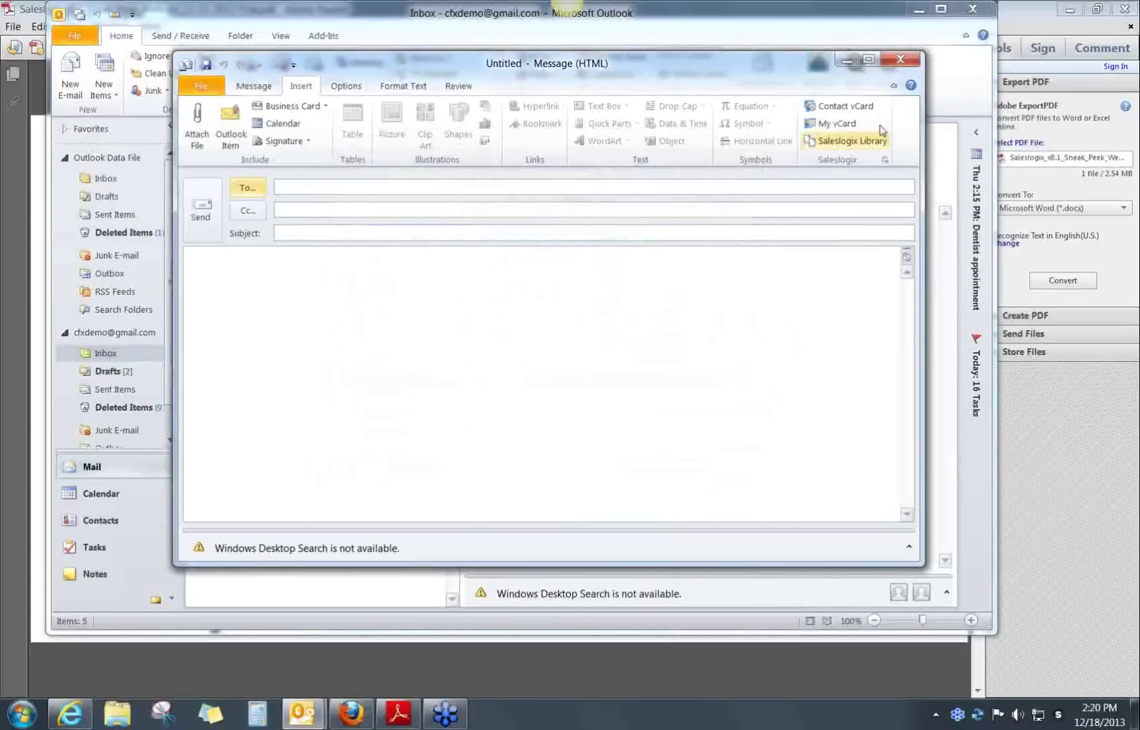
pyautogui.click(908, 66)
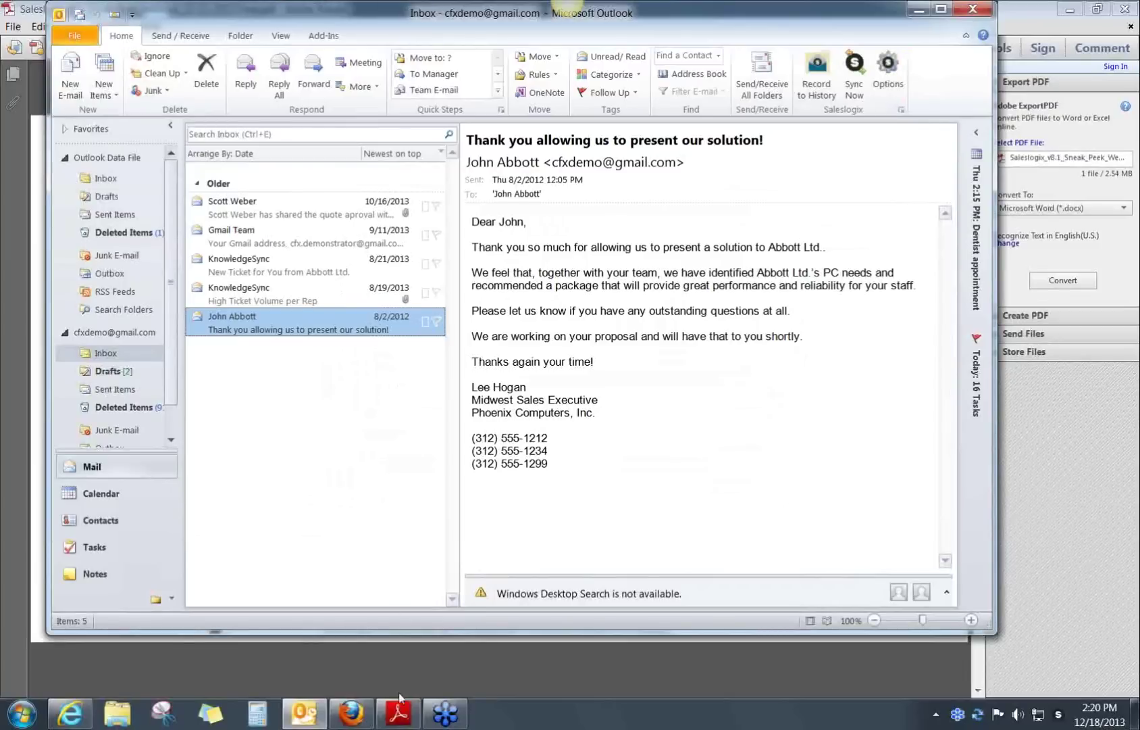
# Switch to the Saleslogix presentation in Adobe Reader and advance to the New Outlook Integration slide on page 7
pyautogui.click(399, 713)
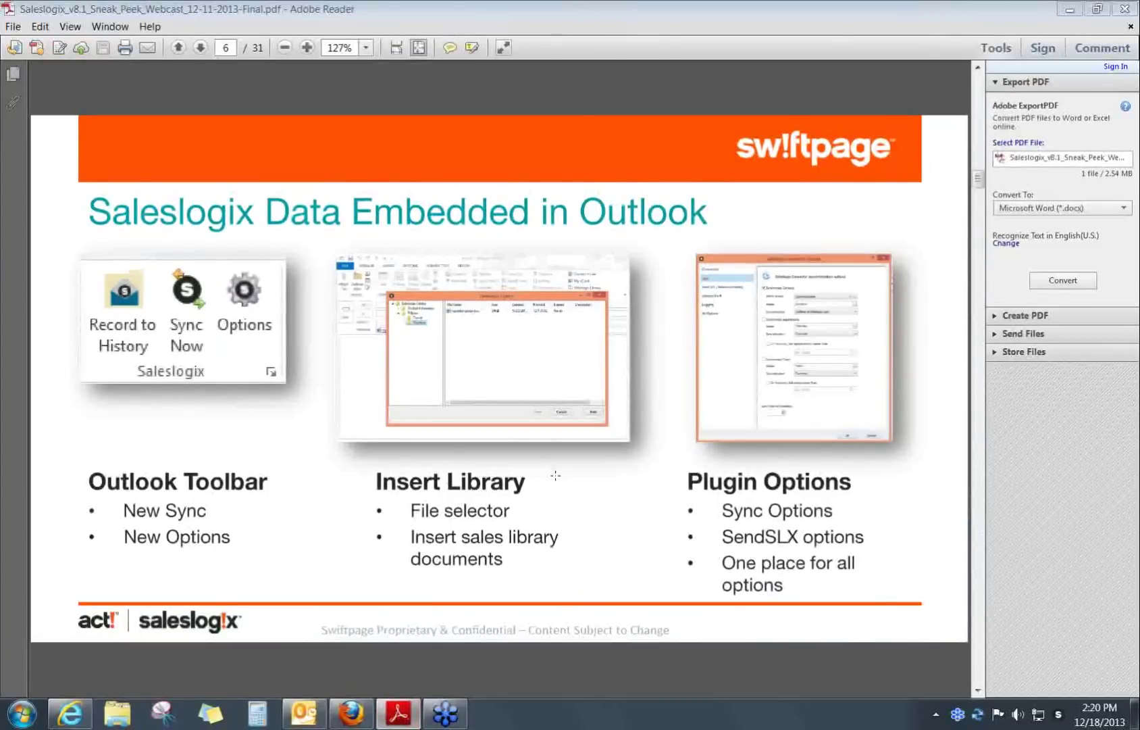
pyautogui.scroll(-1, 569, 484)
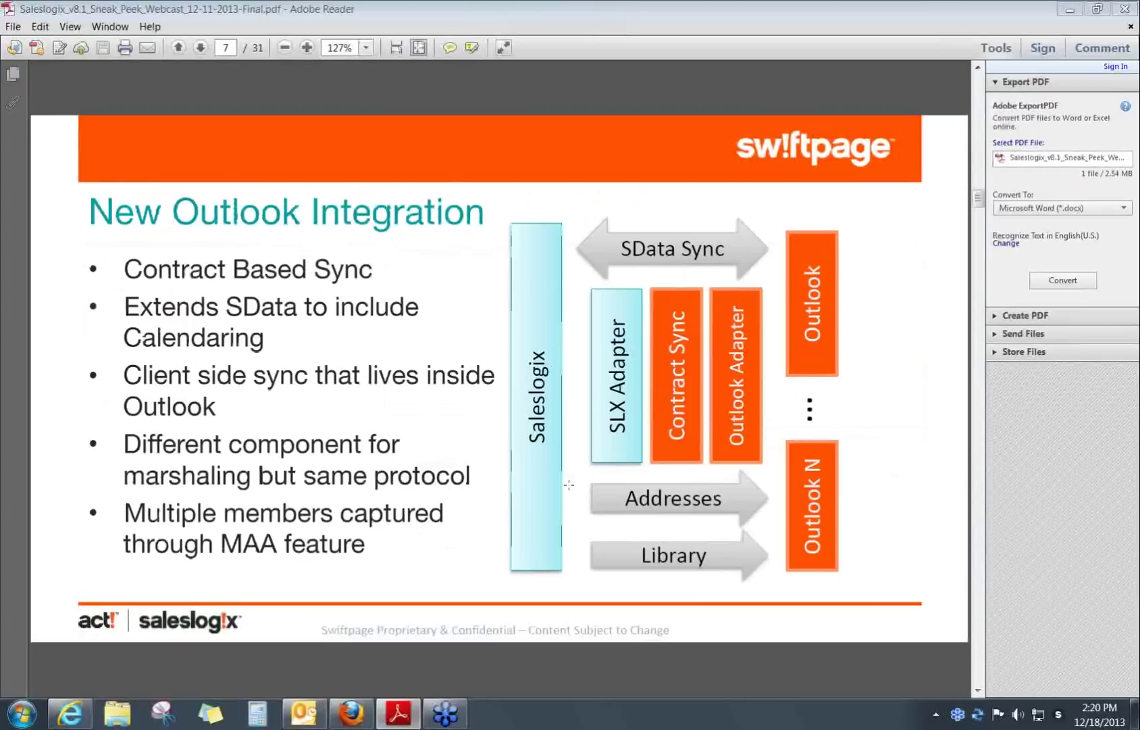
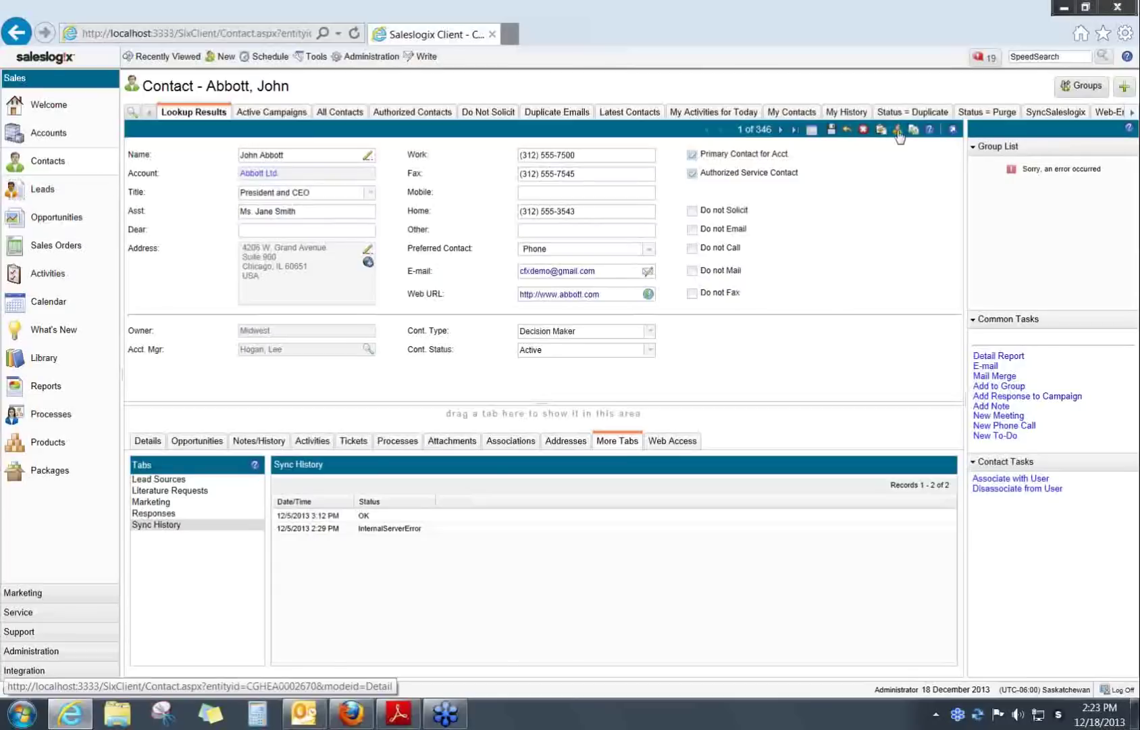
# View the Move Contact options for the current Saleslogix contact and cancel without moving it
pyautogui.click(898, 129)
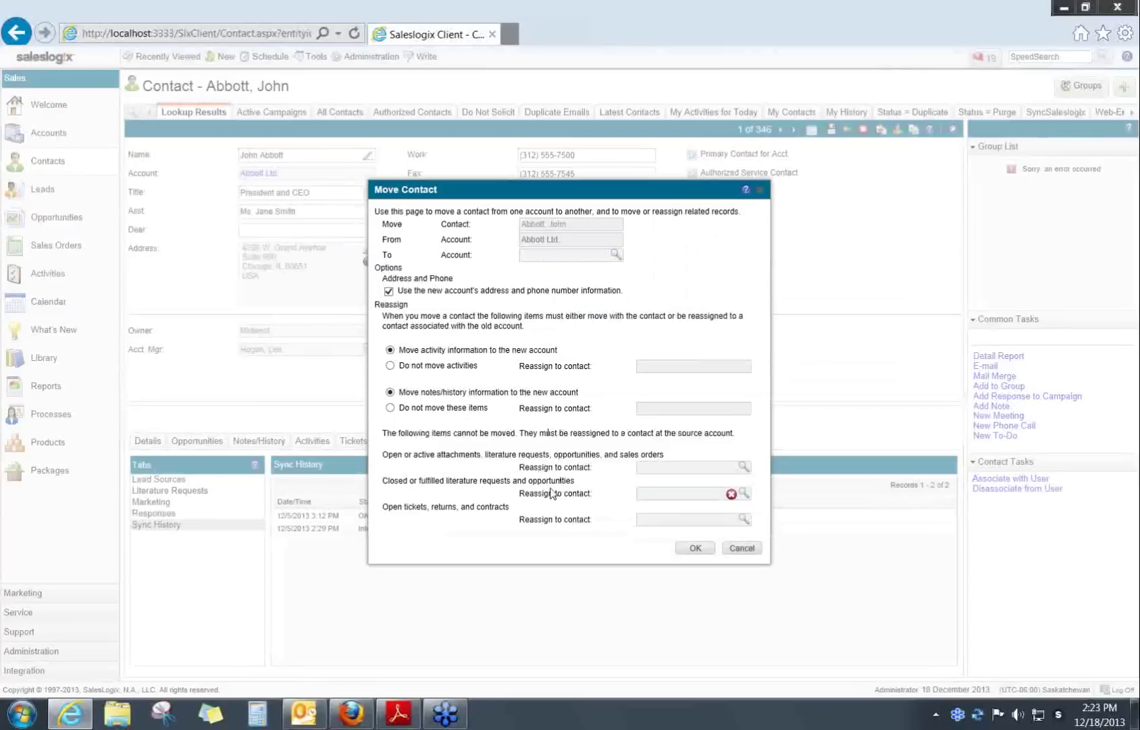
pyautogui.click(744, 549)
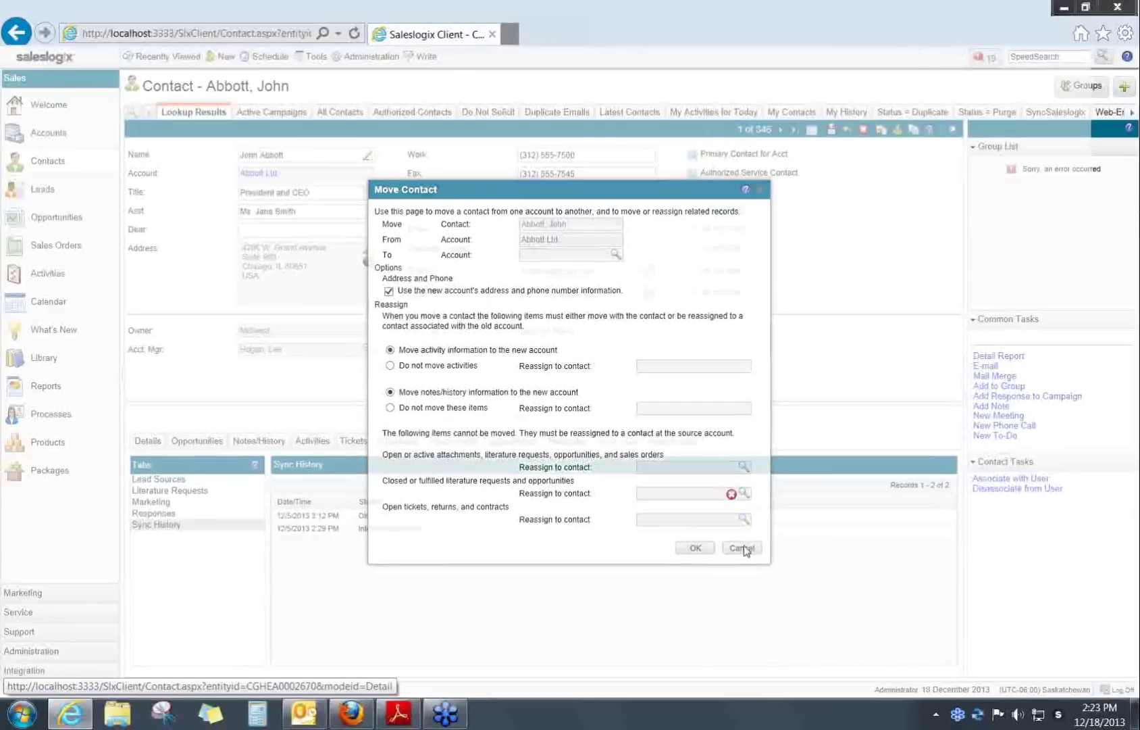
# Open the 12/5/2013 Test meeting from the contact's activities and show its participants
pyautogui.click(308, 442)
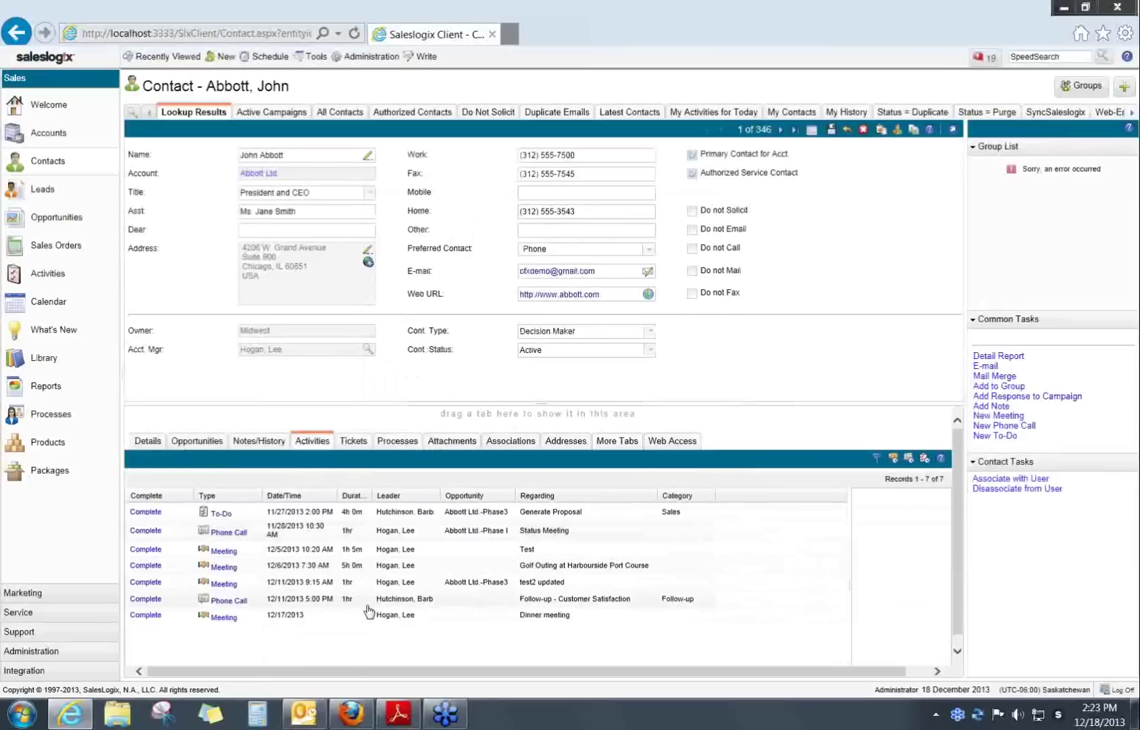
pyautogui.click(230, 556)
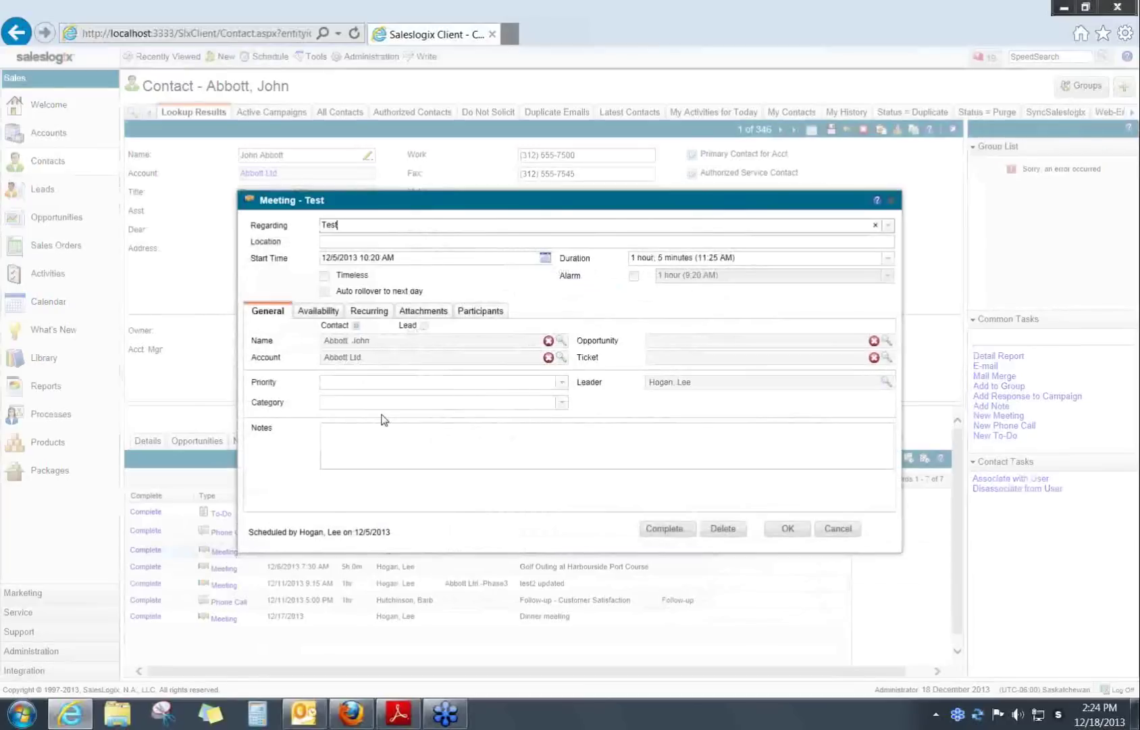
pyautogui.click(481, 312)
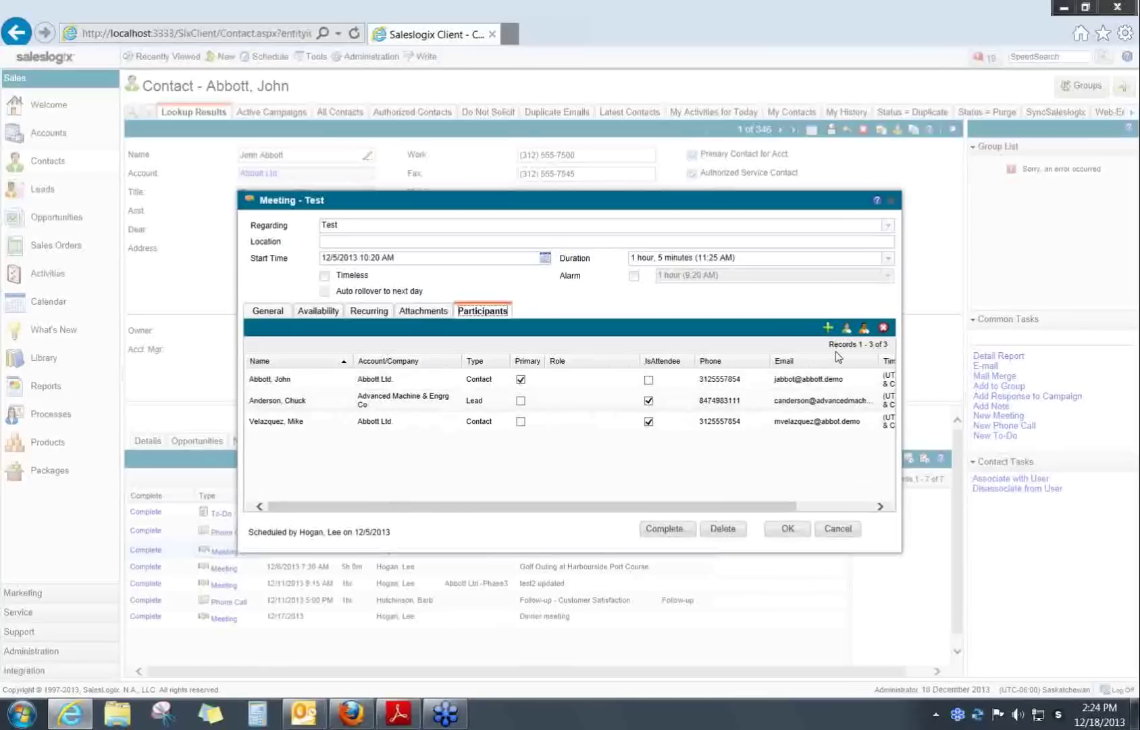
# View the lead lookup with its search field and condition options, and the contact lookup, closing both without adding a participant
pyautogui.click(865, 331)
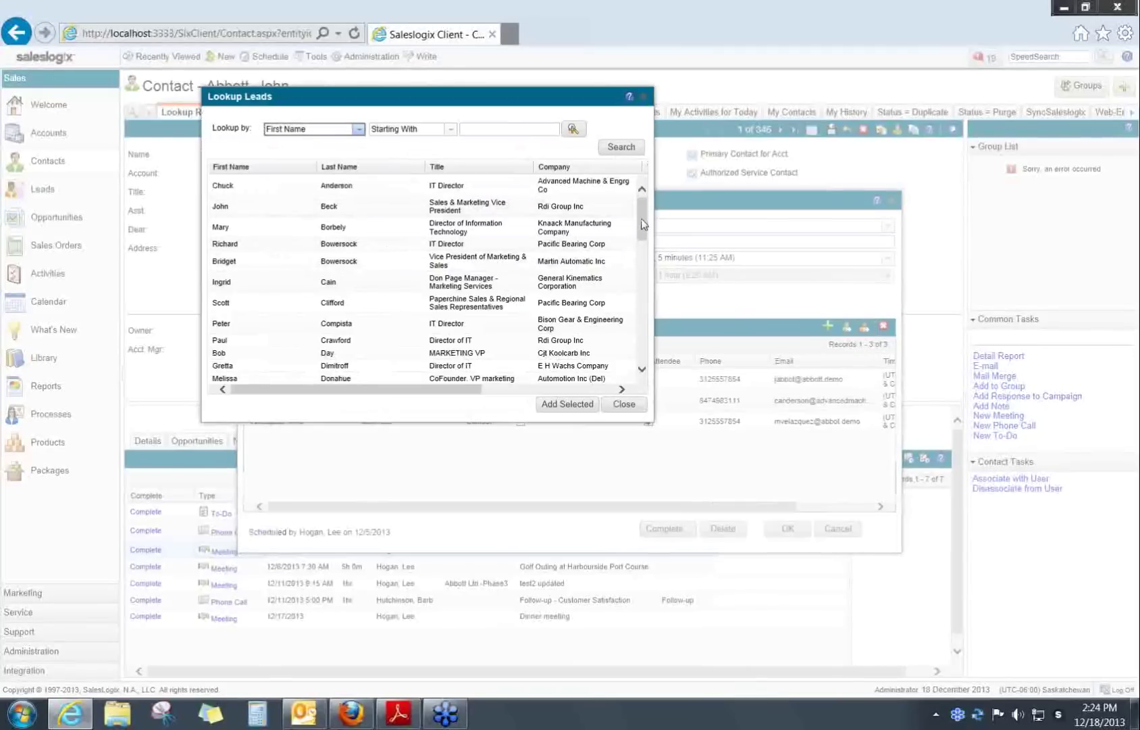
pyautogui.click(358, 129)
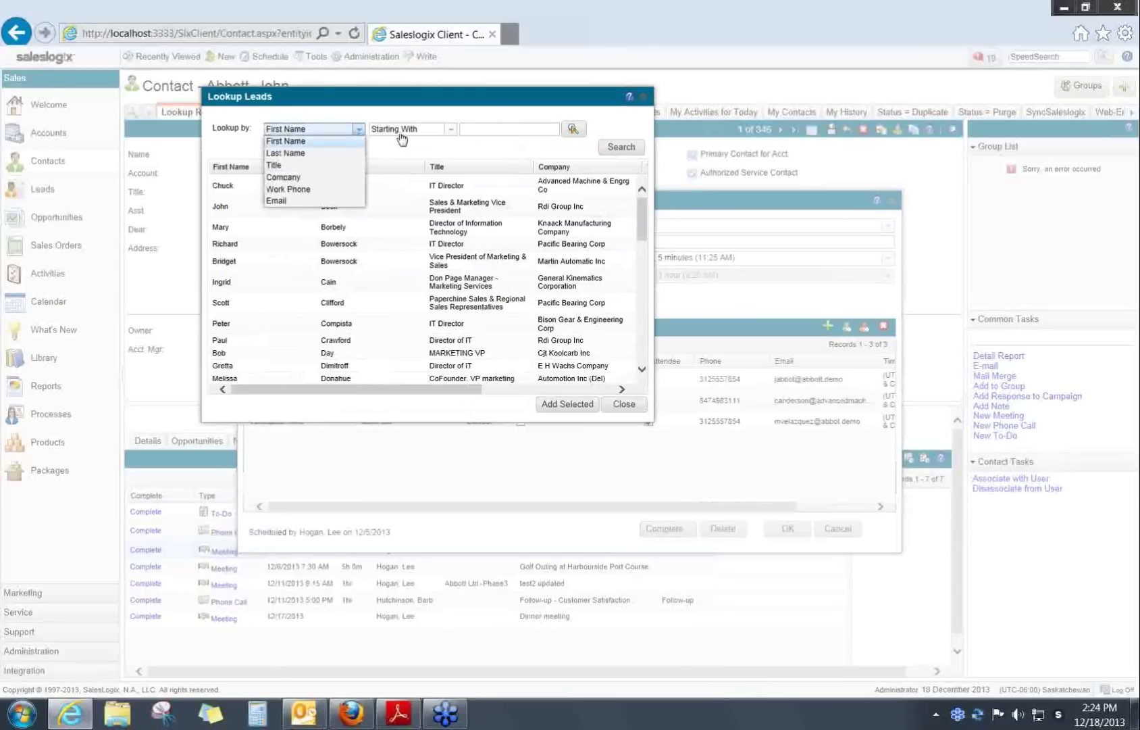
pyautogui.click(451, 129)
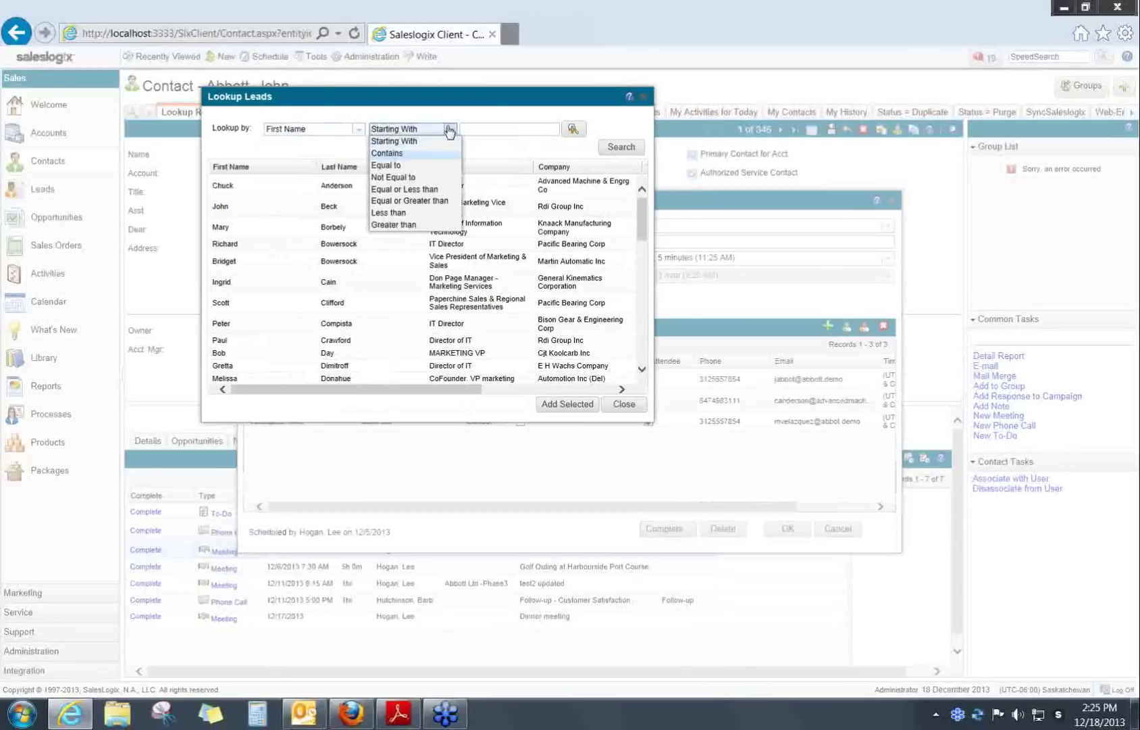
pyautogui.click(449, 130)
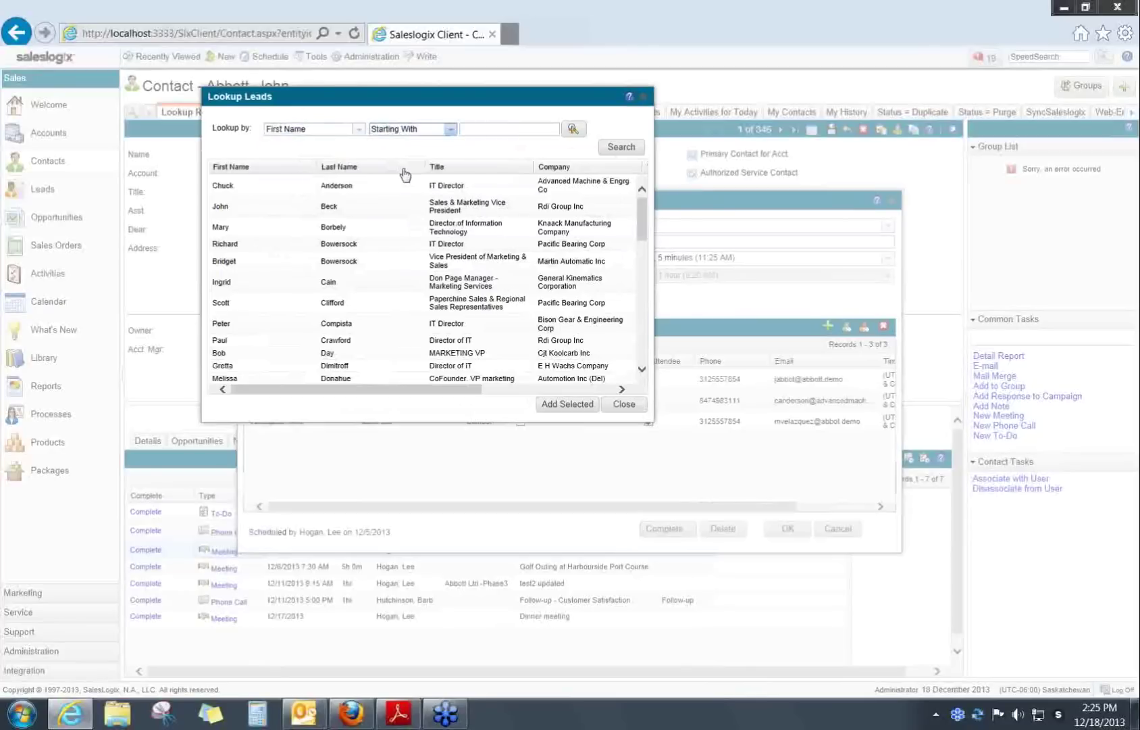
pyautogui.click(627, 404)
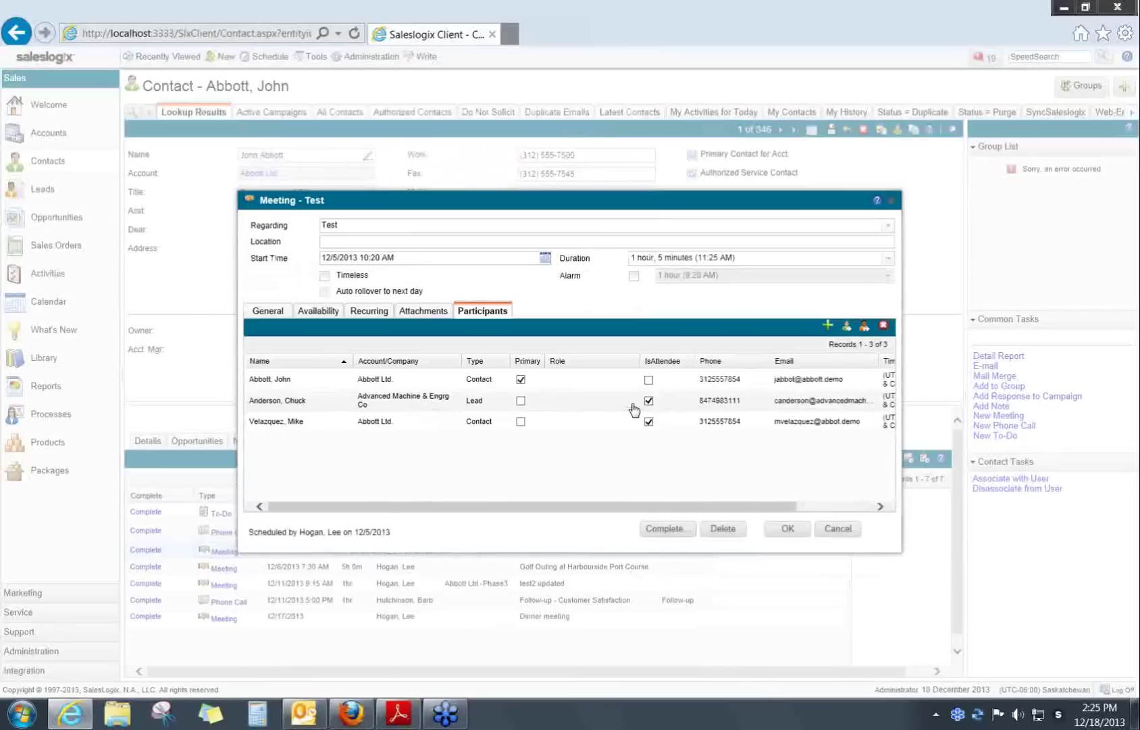
pyautogui.click(847, 327)
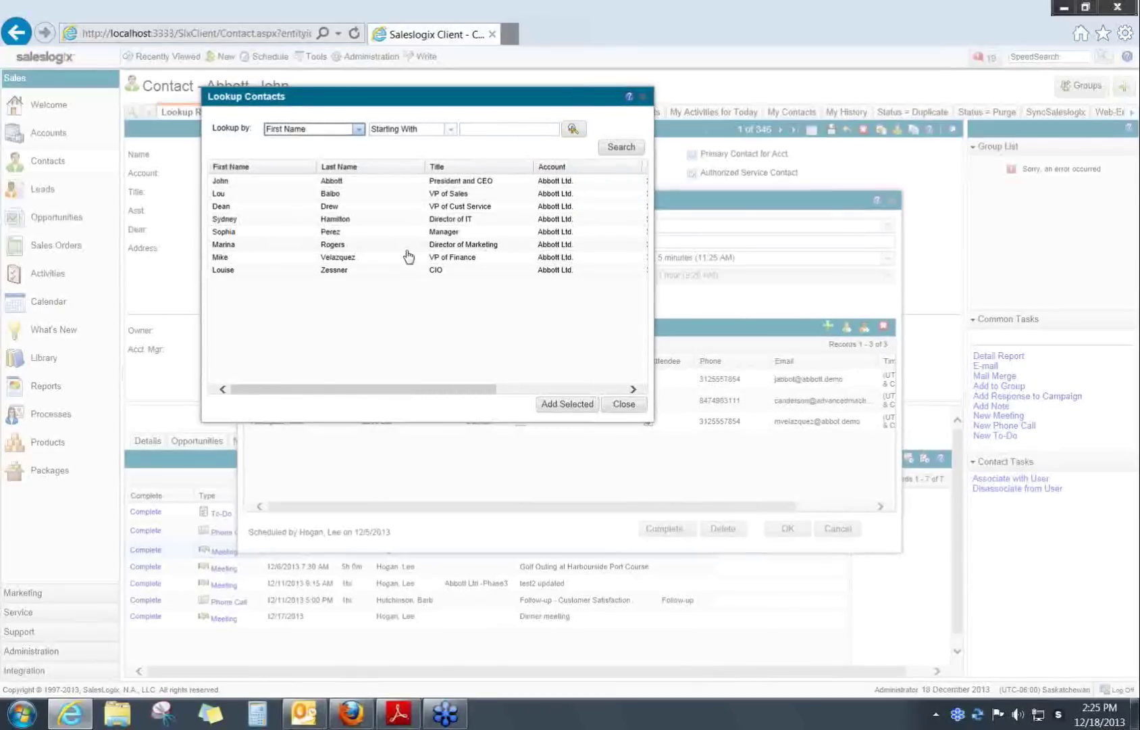
pyautogui.click(624, 414)
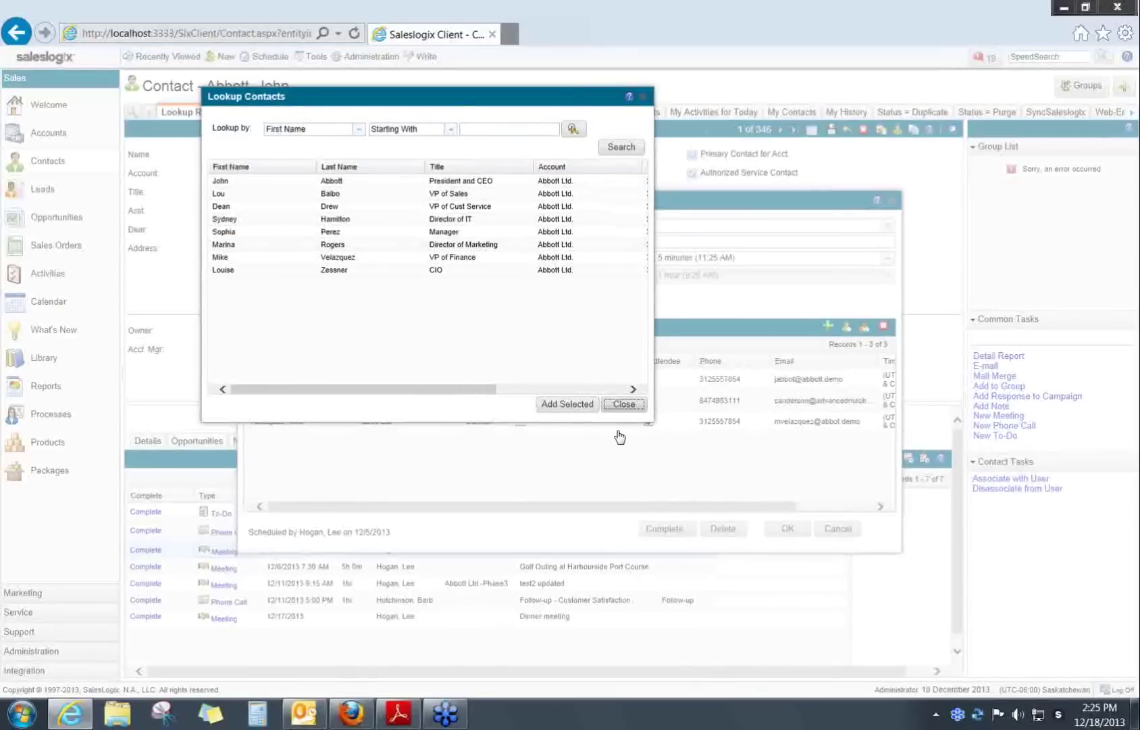
# Search all possible meeting participants by first name and add the lead from Cozzini Inc to the meeting
pyautogui.click(829, 328)
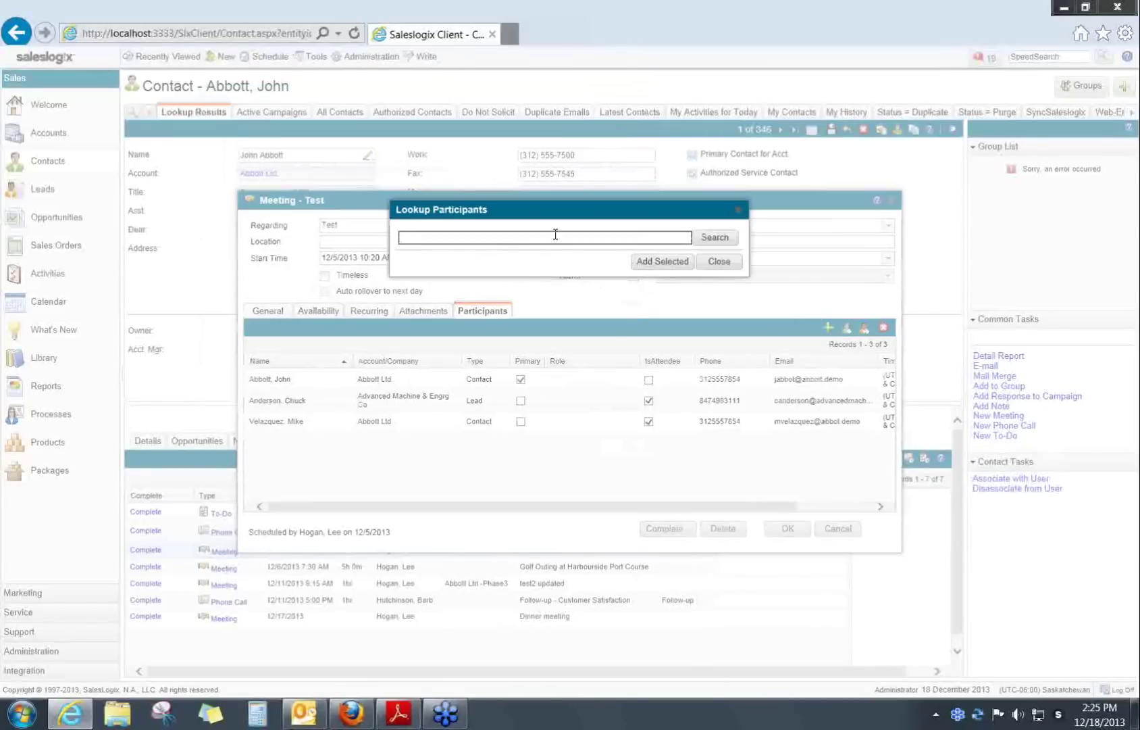
pyautogui.write('tom')
pyautogui.click(716, 240)
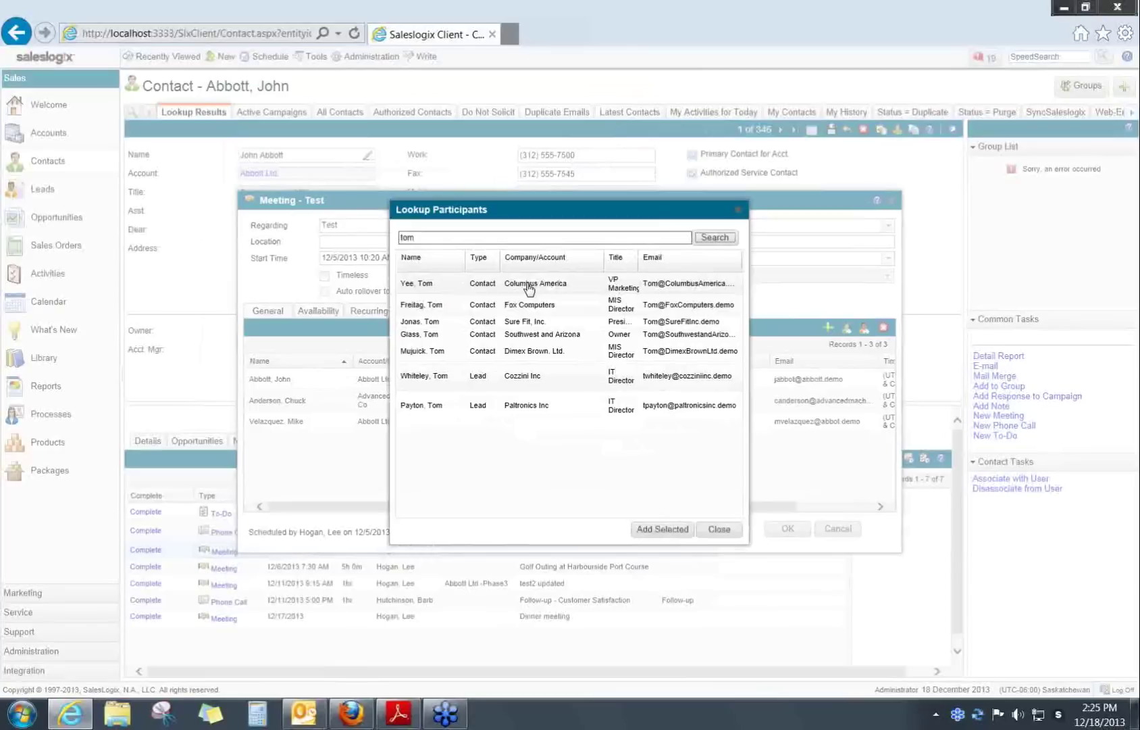
pyautogui.click(478, 383)
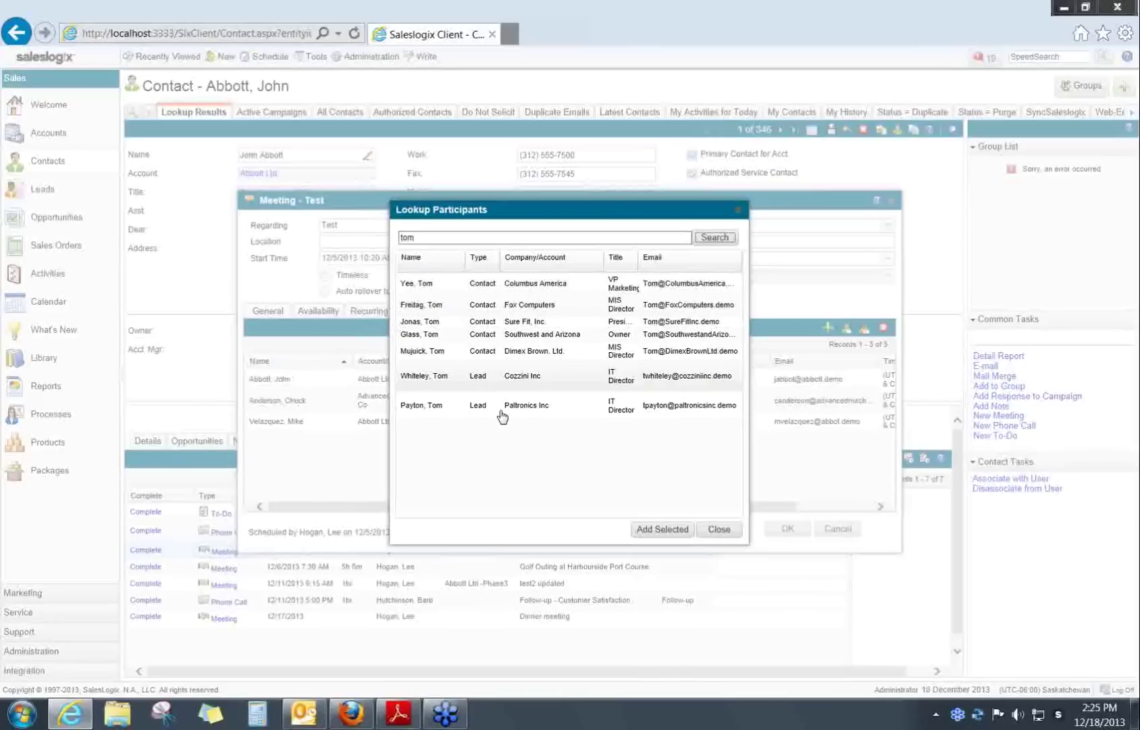
pyautogui.click(652, 531)
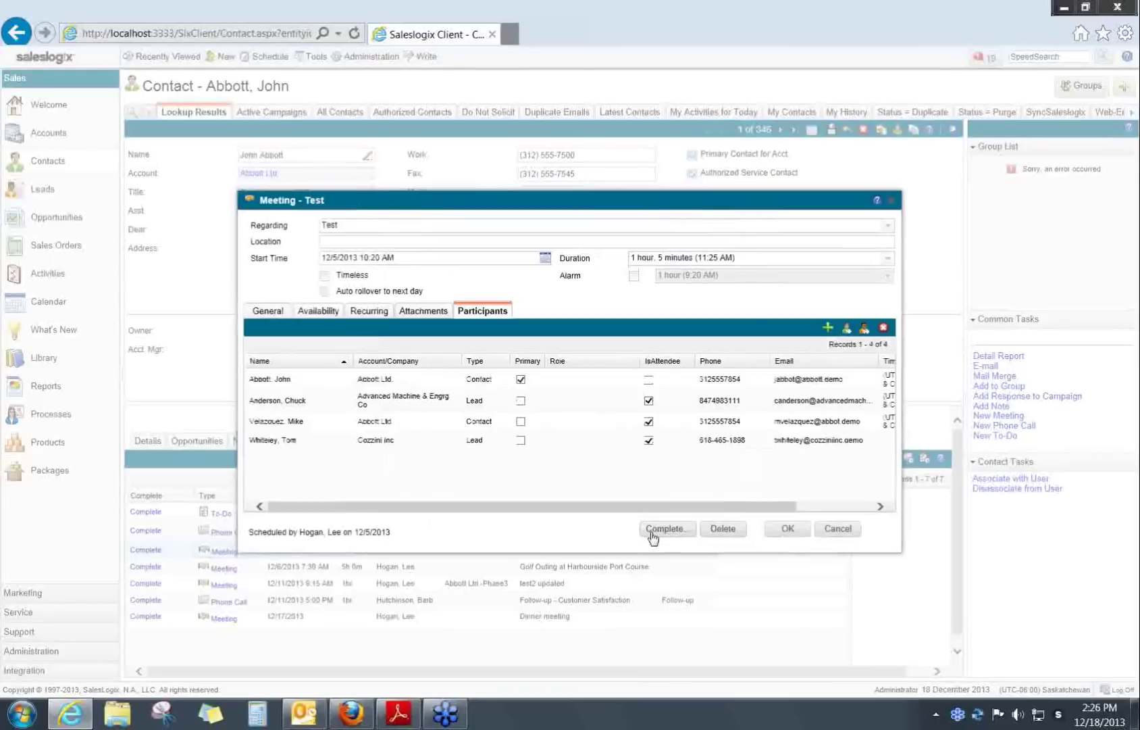
# Assign Decision Maker to the primary contact, Agitator/Detractor to the Advanced Machine & Engrg lead and Recorder to the other Abbott Ltd. contact, and cancel the meeting edits
pyautogui.click(593, 381)
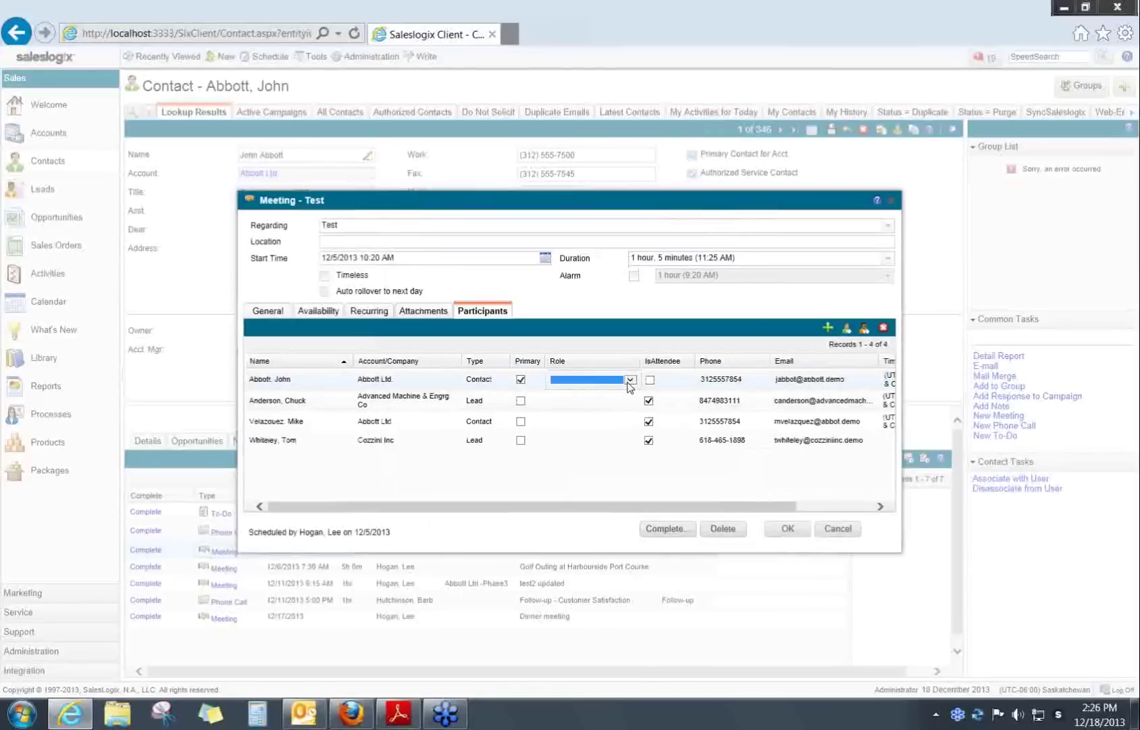
pyautogui.click(629, 381)
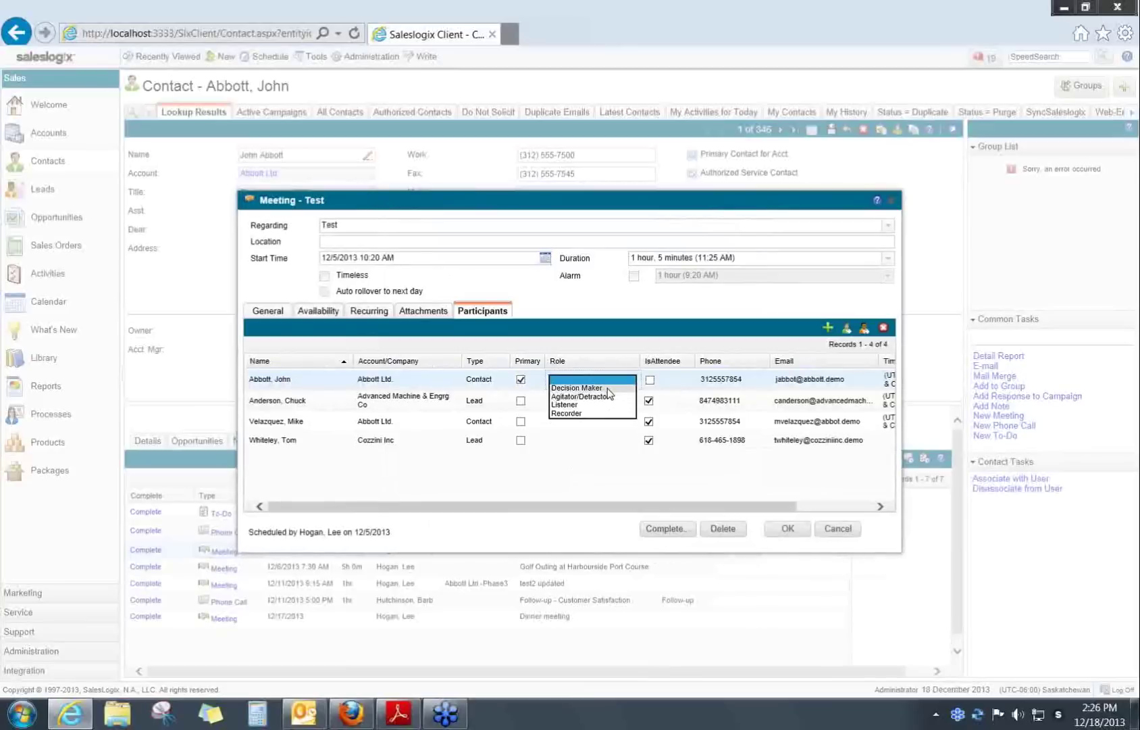
pyautogui.click(608, 389)
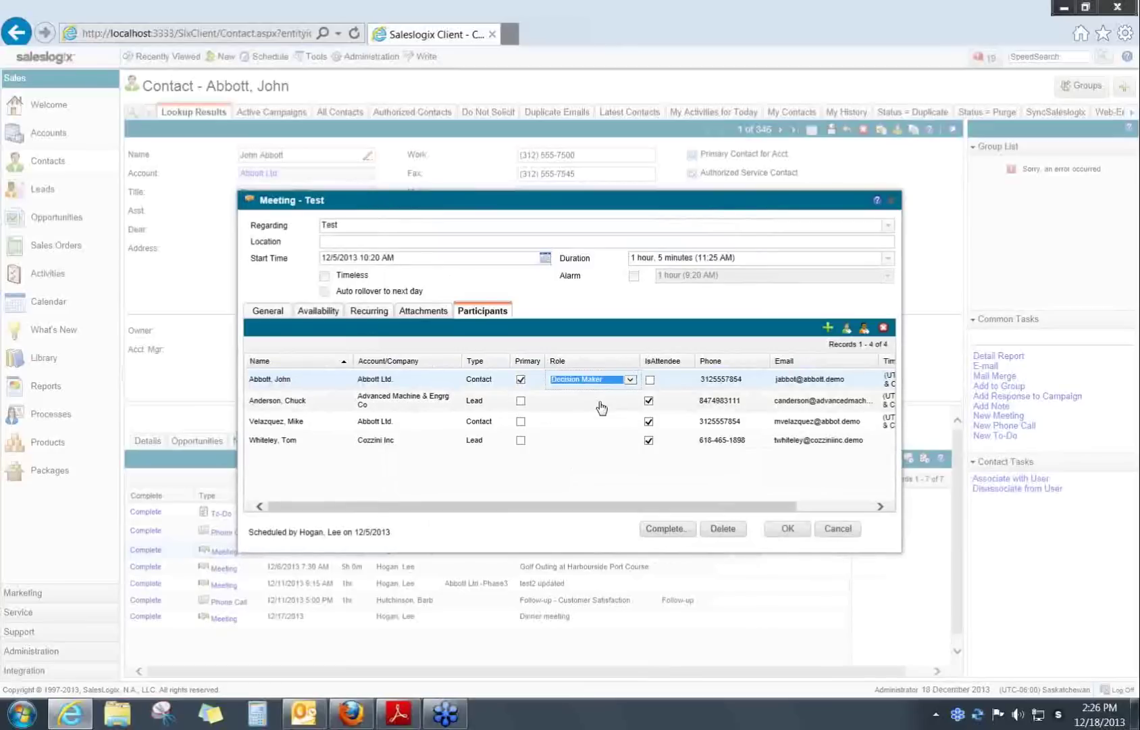
pyautogui.click(630, 401)
pyautogui.click(630, 402)
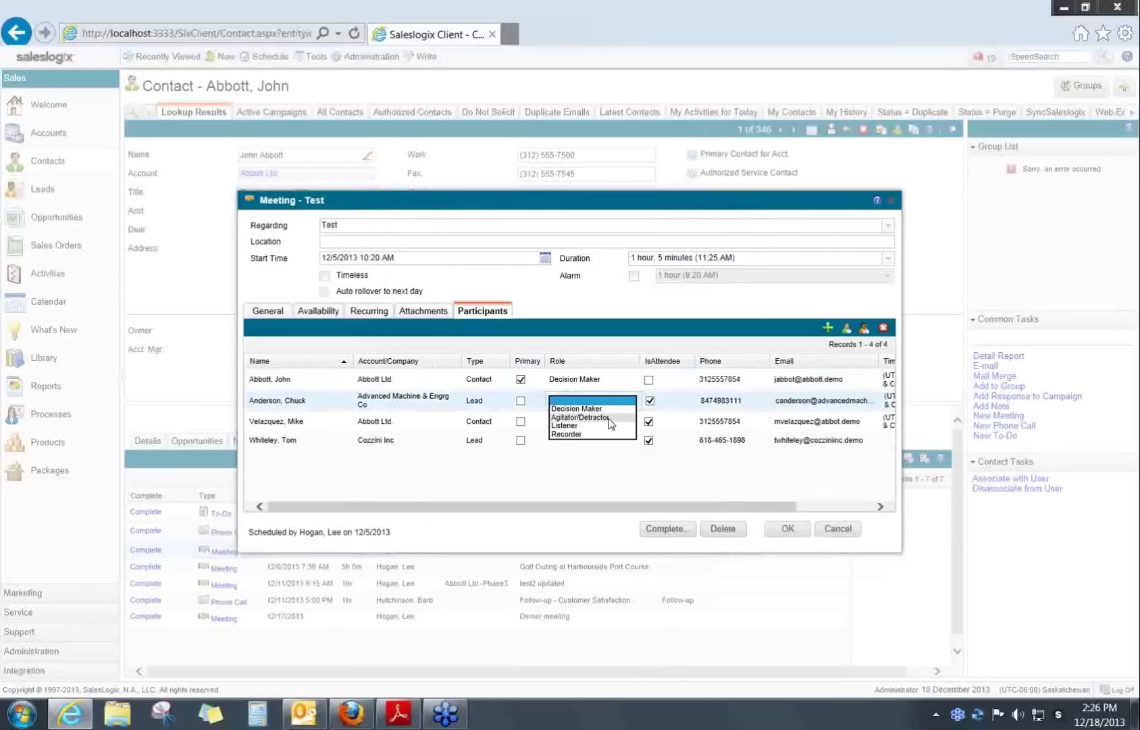
pyautogui.click(608, 418)
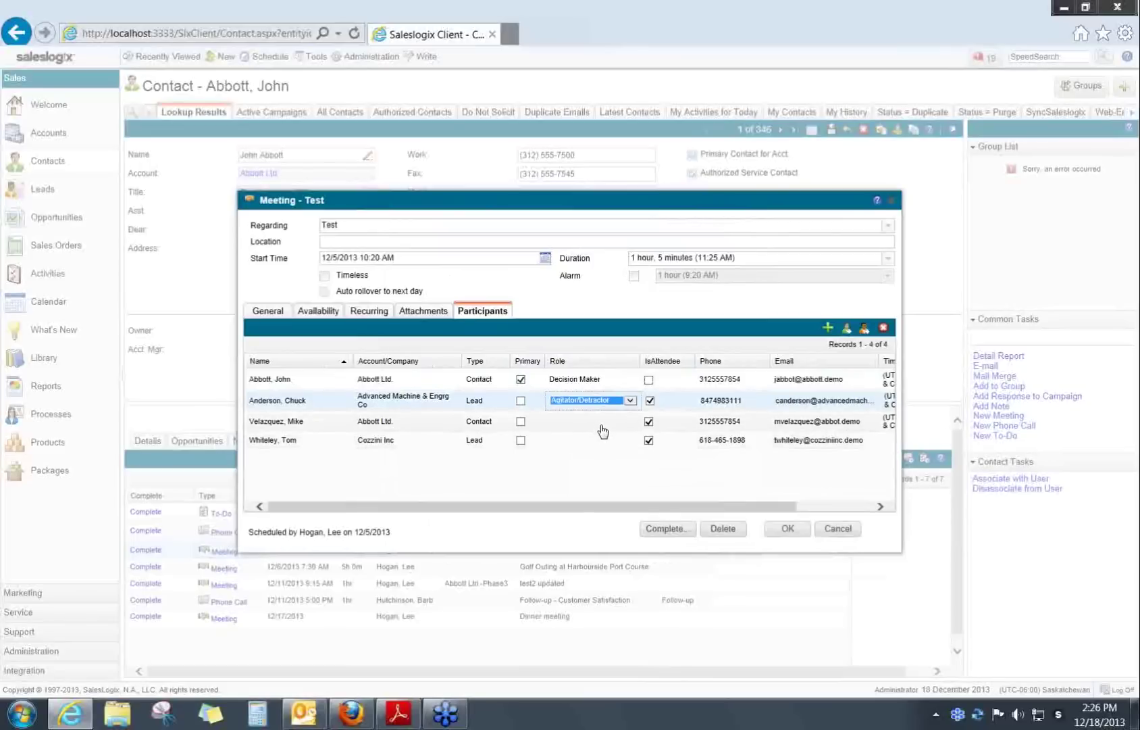
pyautogui.click(605, 425)
pyautogui.click(629, 423)
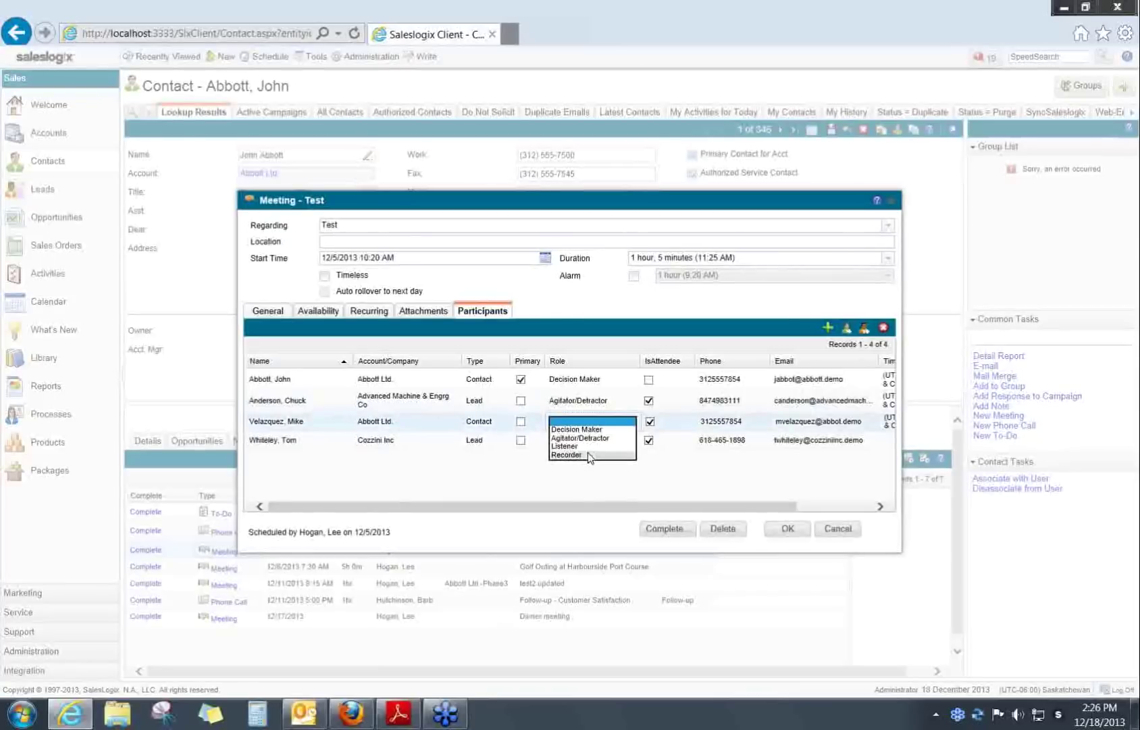
pyautogui.click(588, 454)
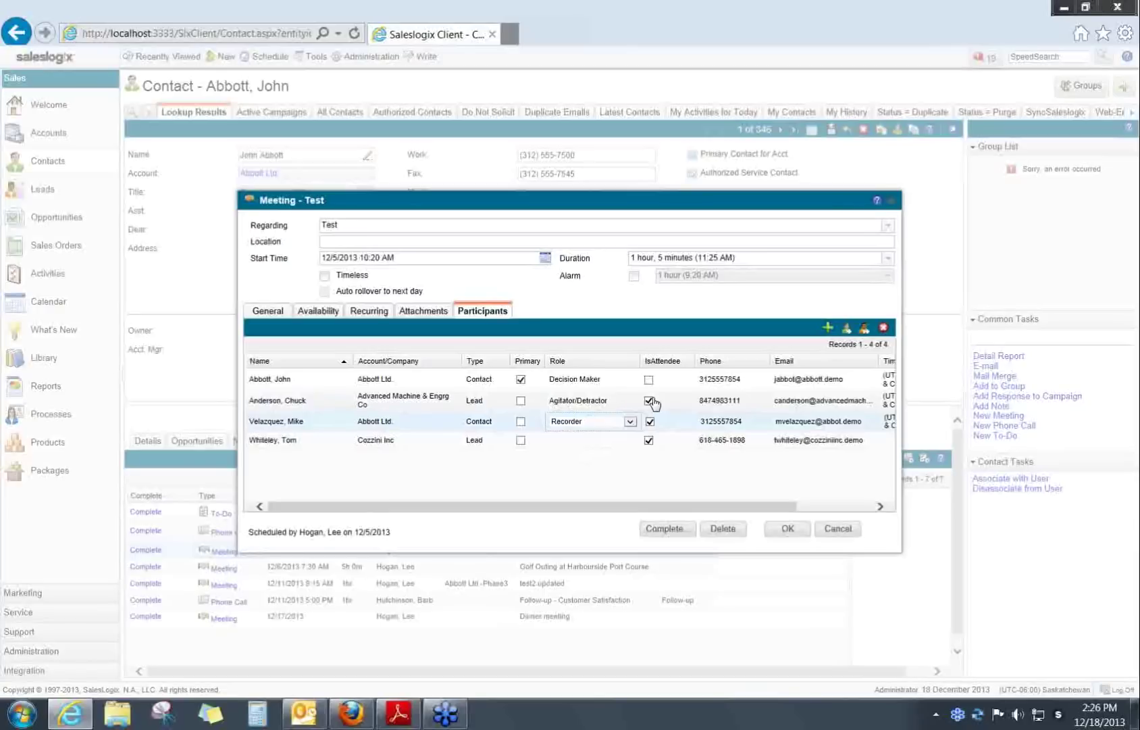
pyautogui.click(825, 531)
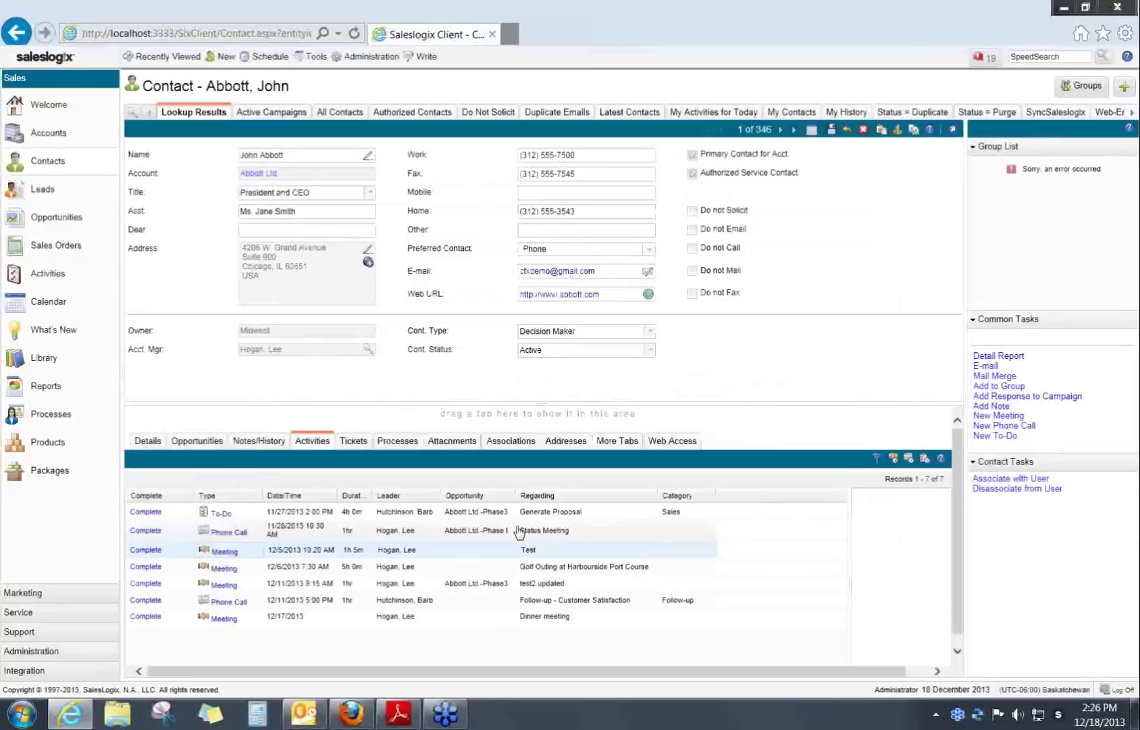
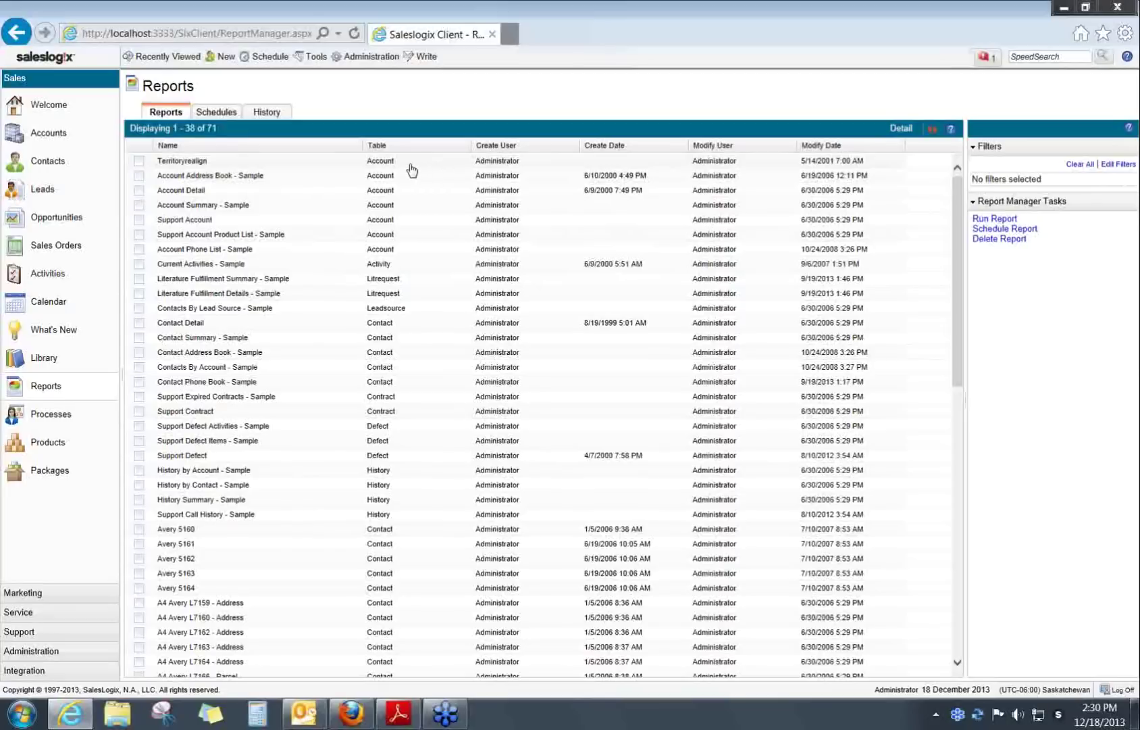
# Try to schedule the Territoryrealign report for all records without entering parameter values, and cancel the scheduling
pyautogui.rightClick(409, 162)
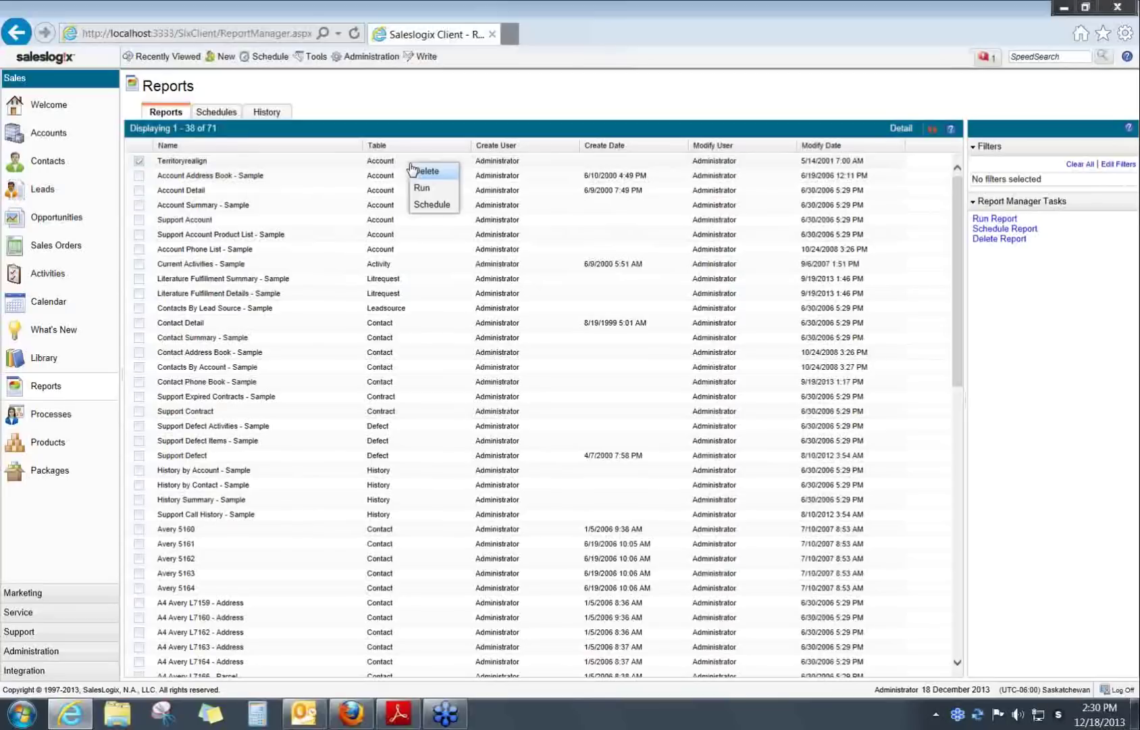
pyautogui.click(428, 205)
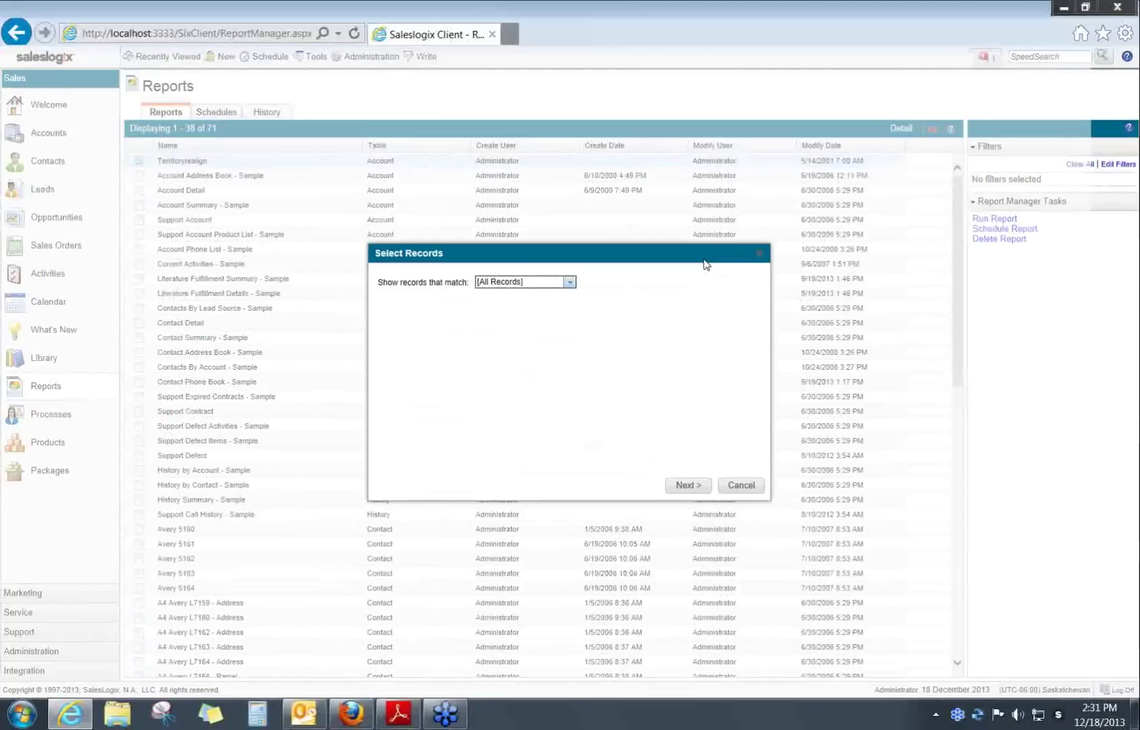
pyautogui.click(574, 285)
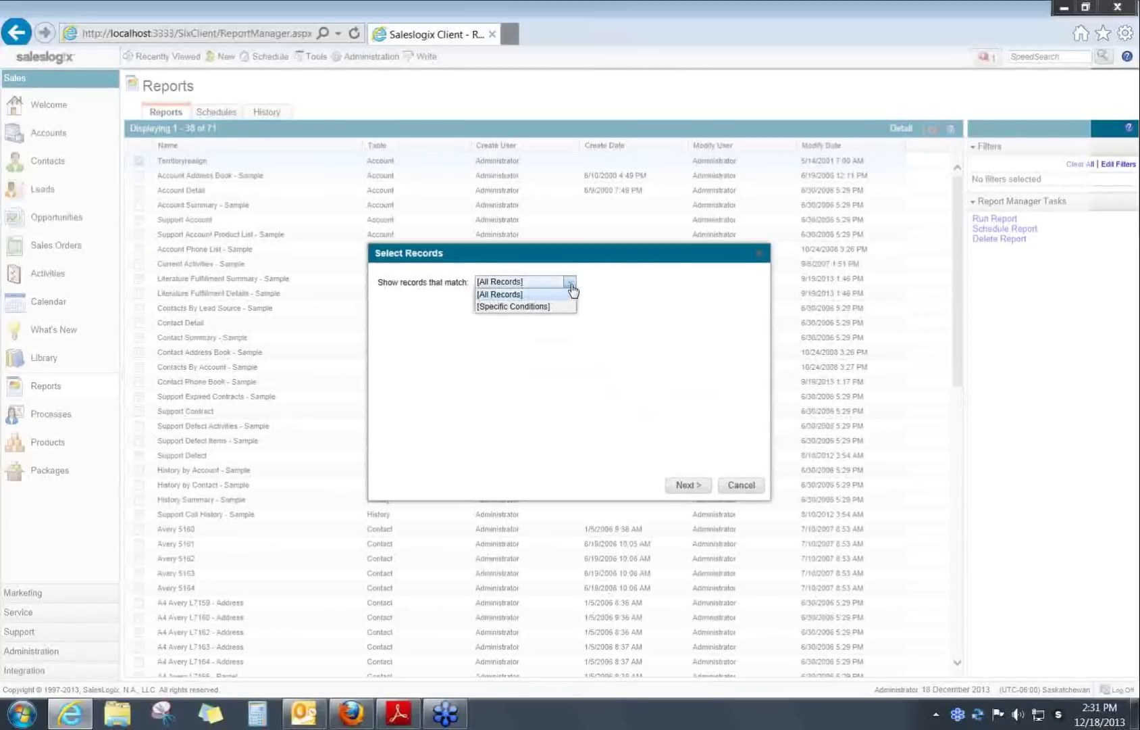
pyautogui.click(573, 293)
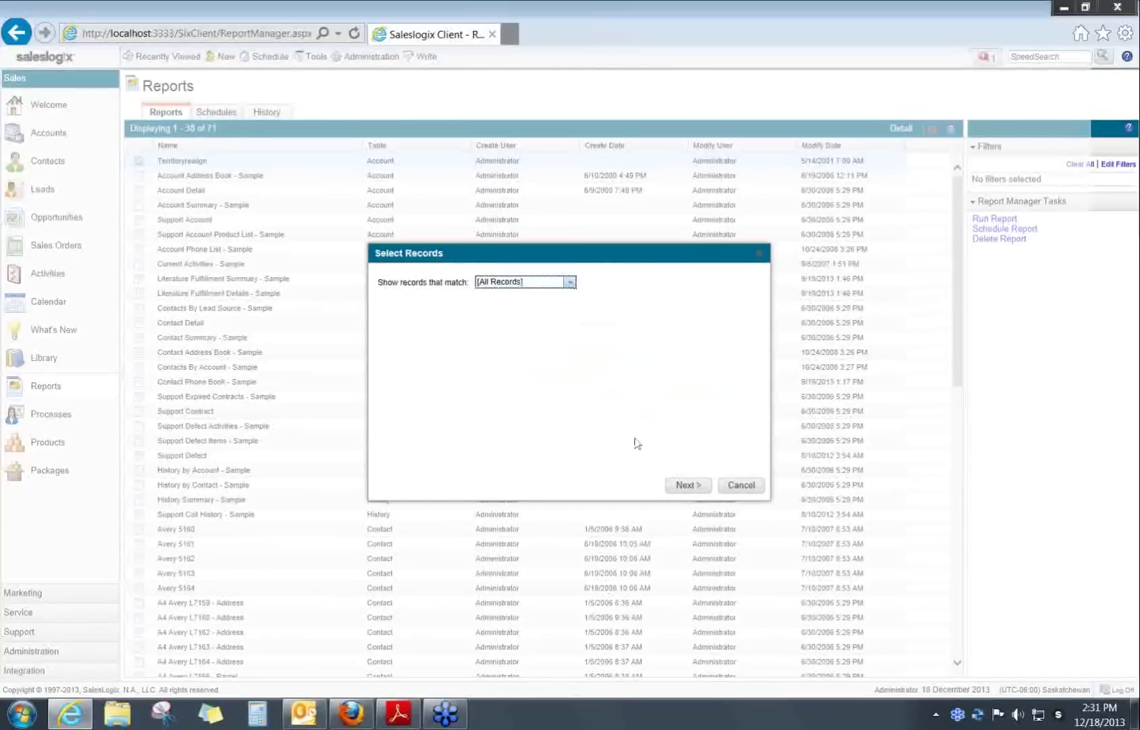
pyautogui.click(687, 487)
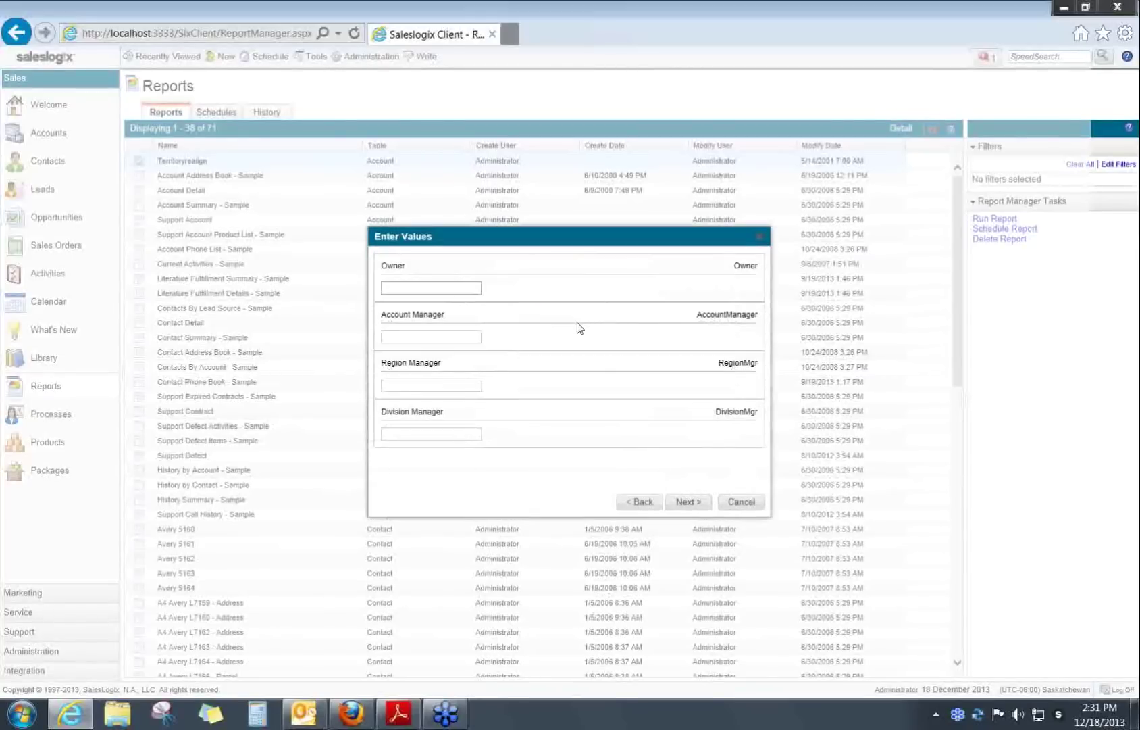
pyautogui.click(689, 502)
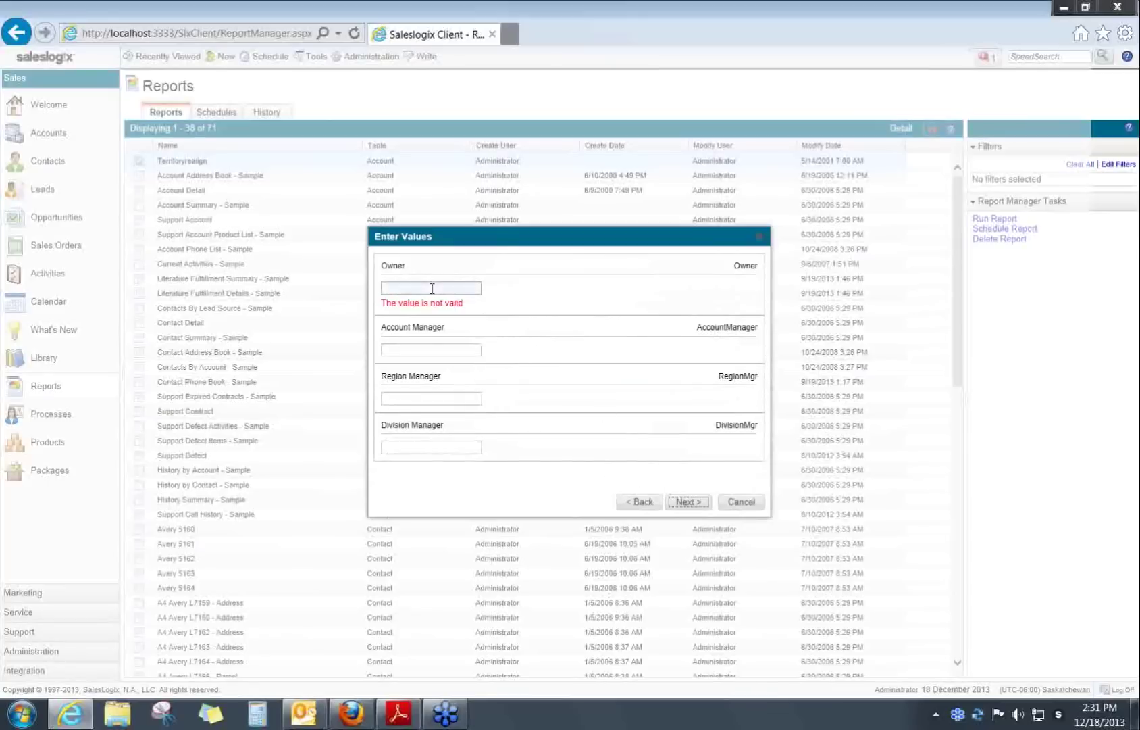
pyautogui.click(735, 503)
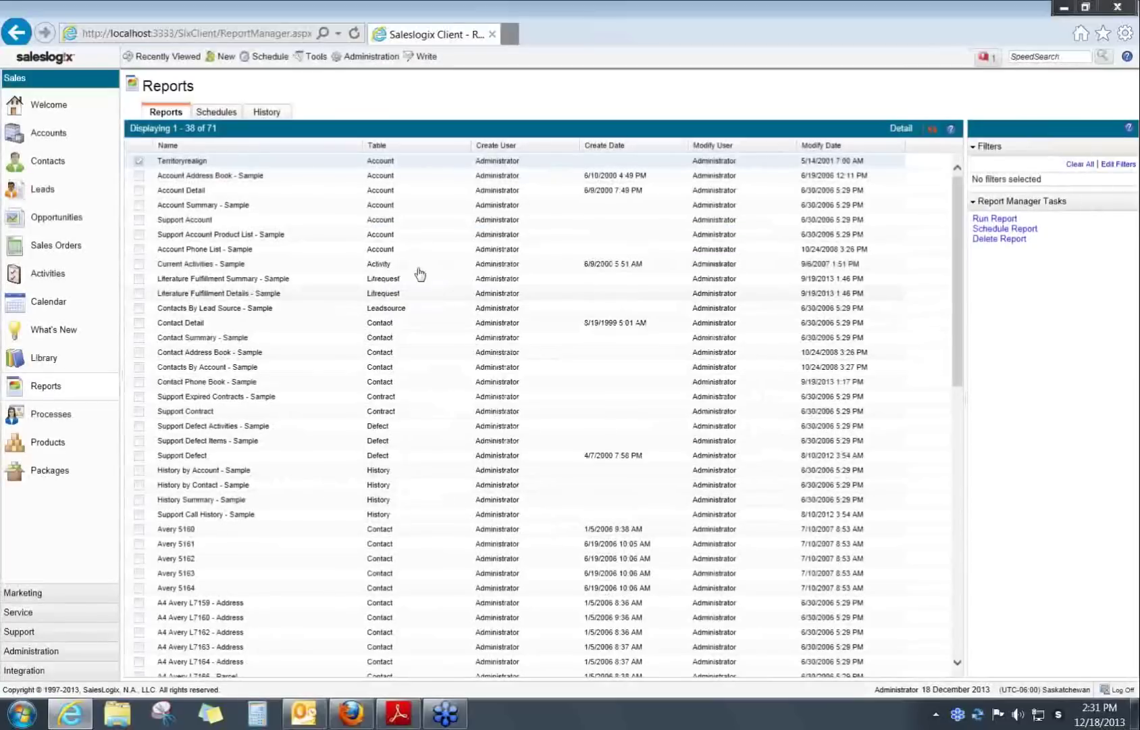
# Review the list of scheduled reports and the history of previously run reports
pyautogui.click(217, 112)
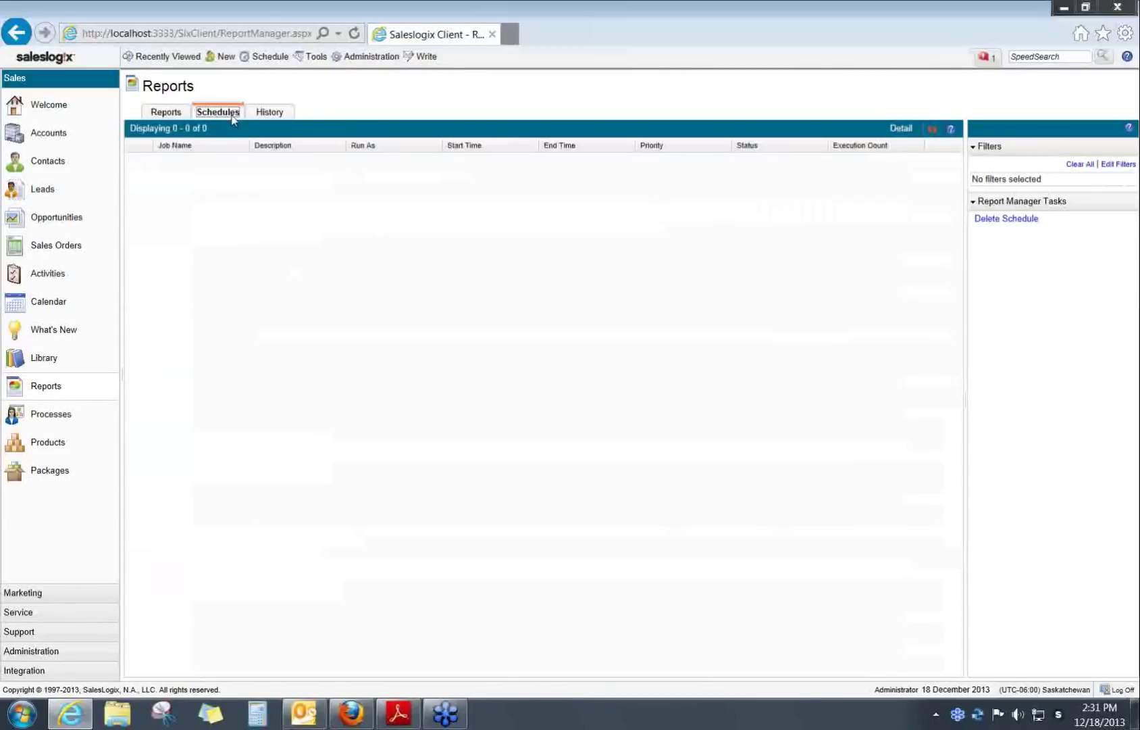
pyautogui.click(280, 116)
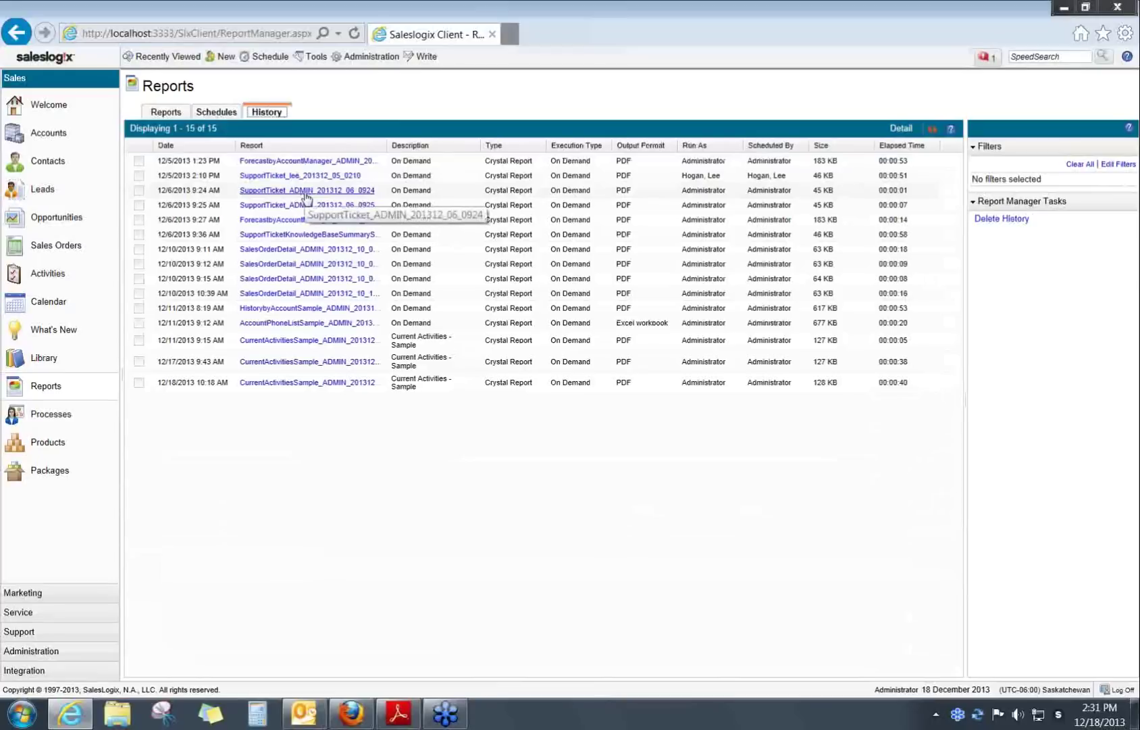
pyautogui.click(231, 114)
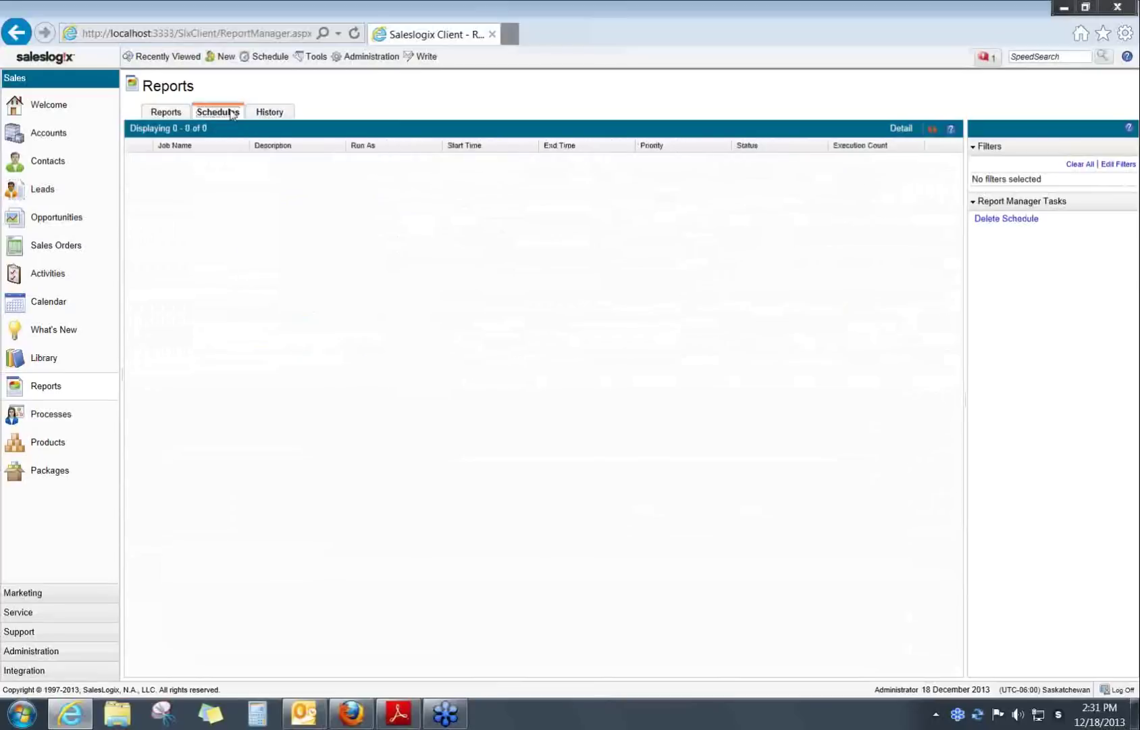
pyautogui.click(263, 113)
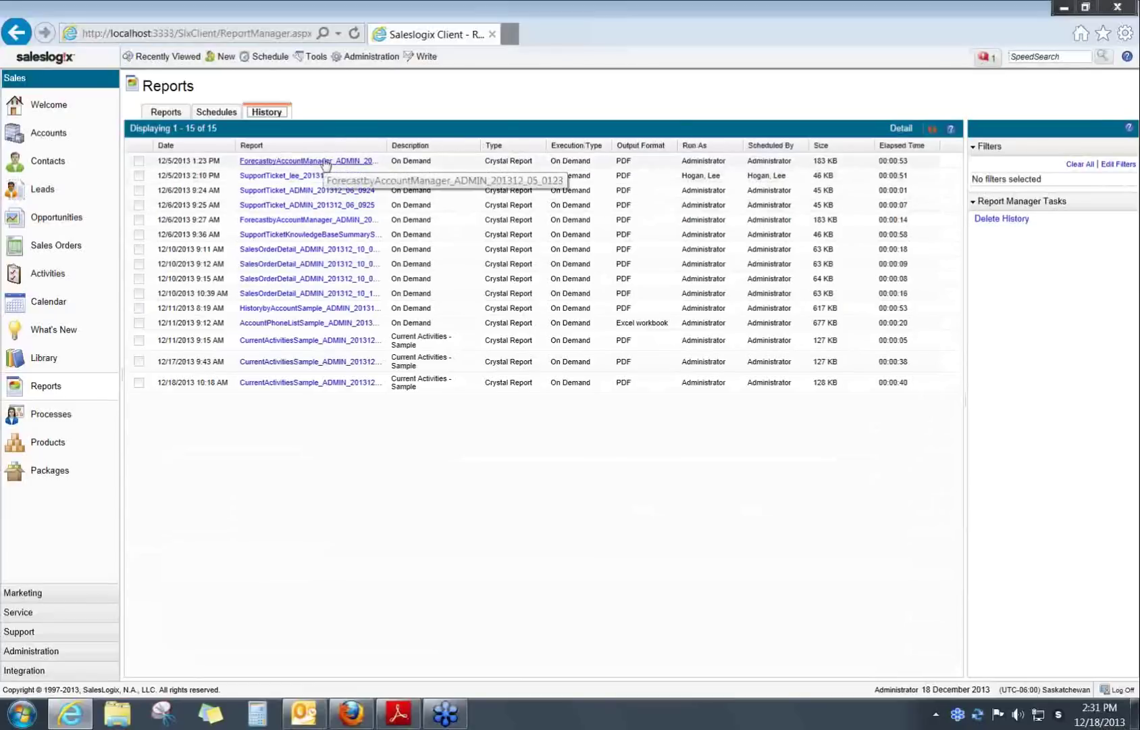
# Open the archived ForecastbyAccountManager report of 12/5/2013 from the history as a PDF, view it and return to the report history
pyautogui.click(324, 162)
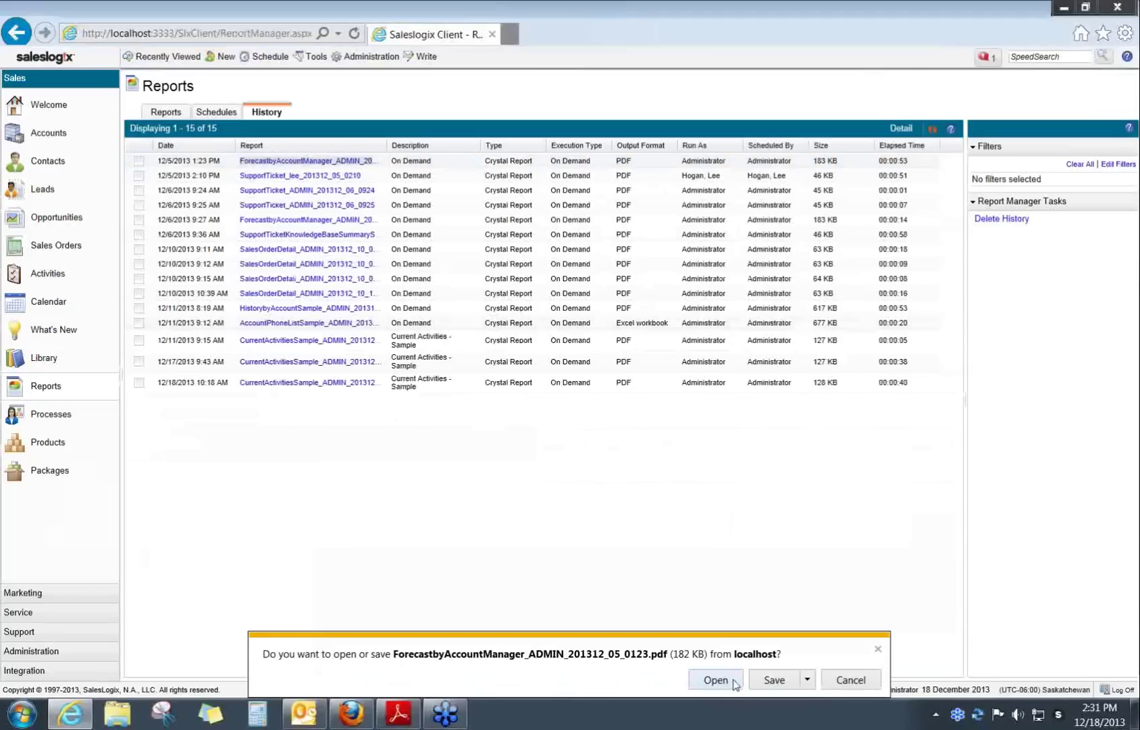
pyautogui.click(735, 681)
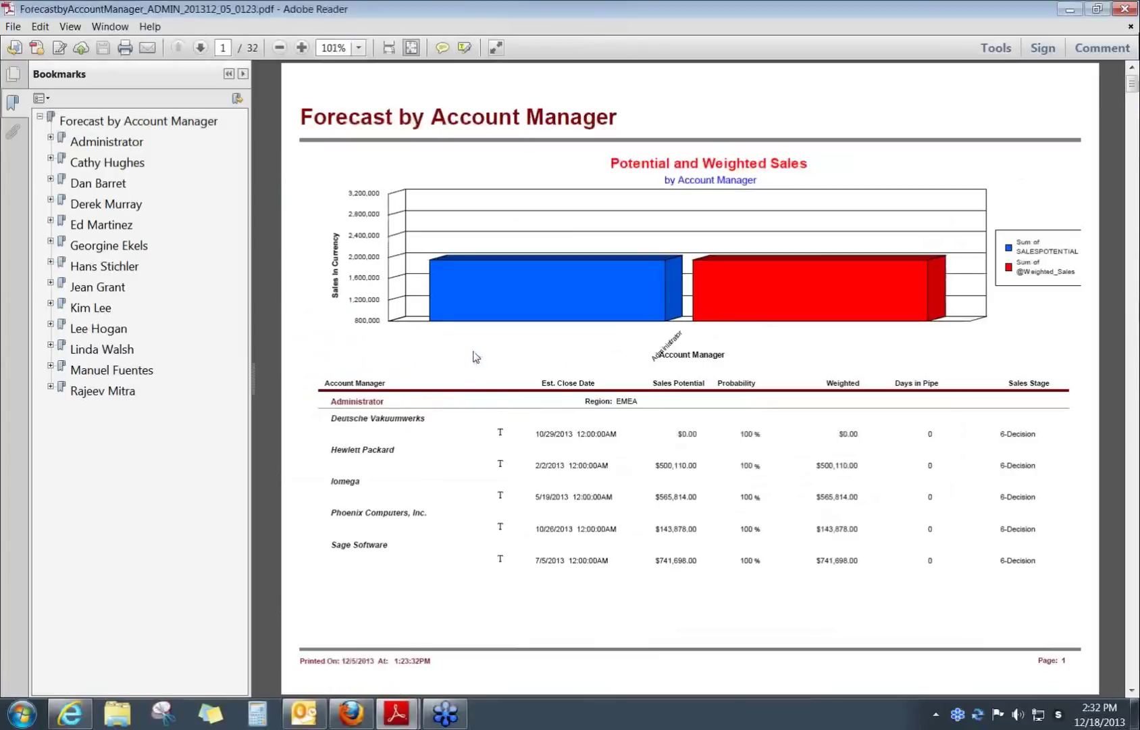
pyautogui.click(1109, 8)
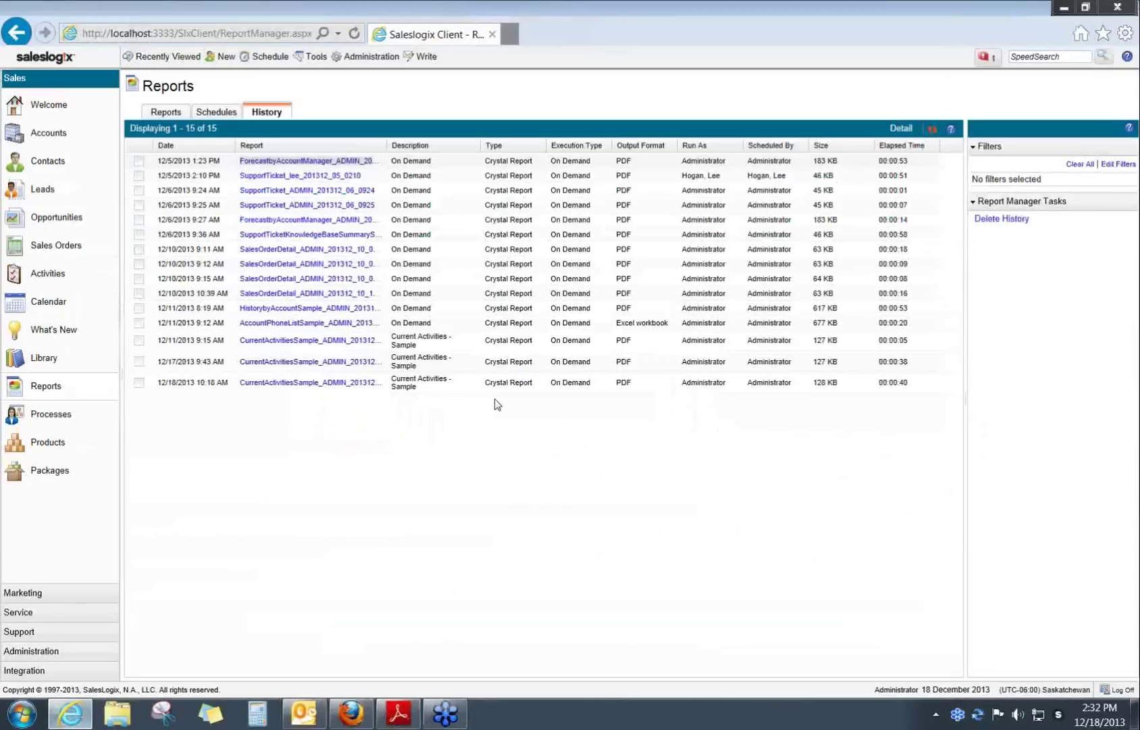
pyautogui.click(69, 713)
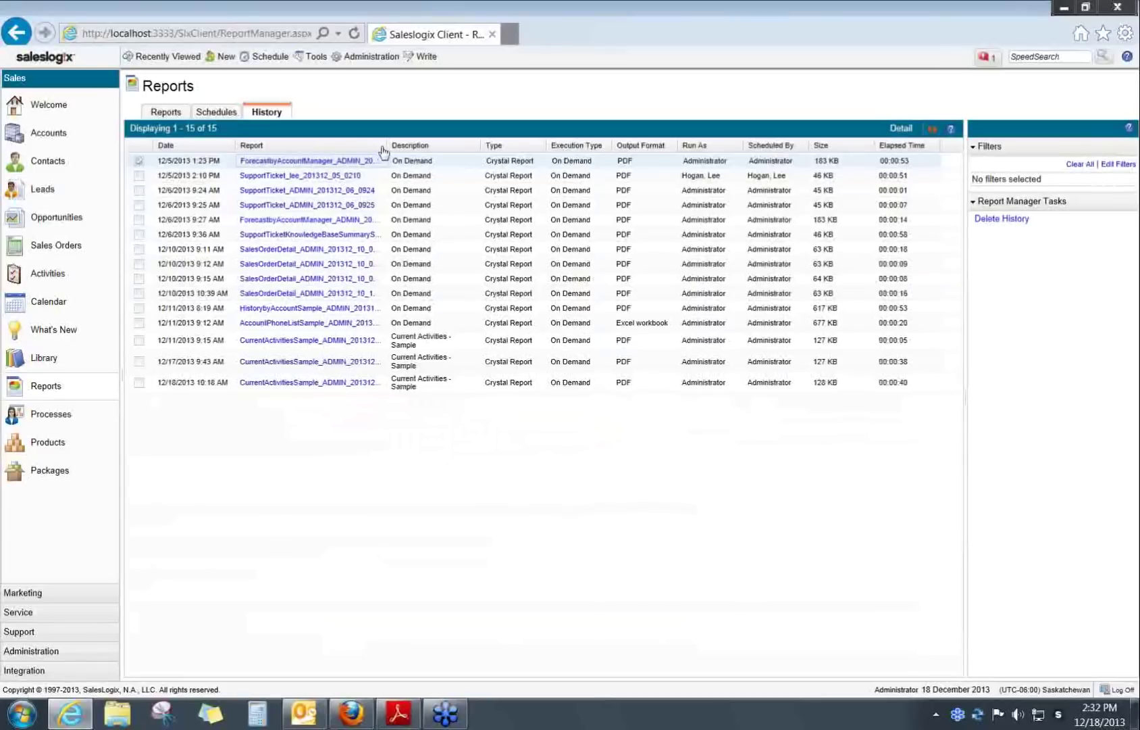
# Open the archived AccountPhoneListSample report from the history as an Excel workbook, view it and close it
pyautogui.click(660, 325)
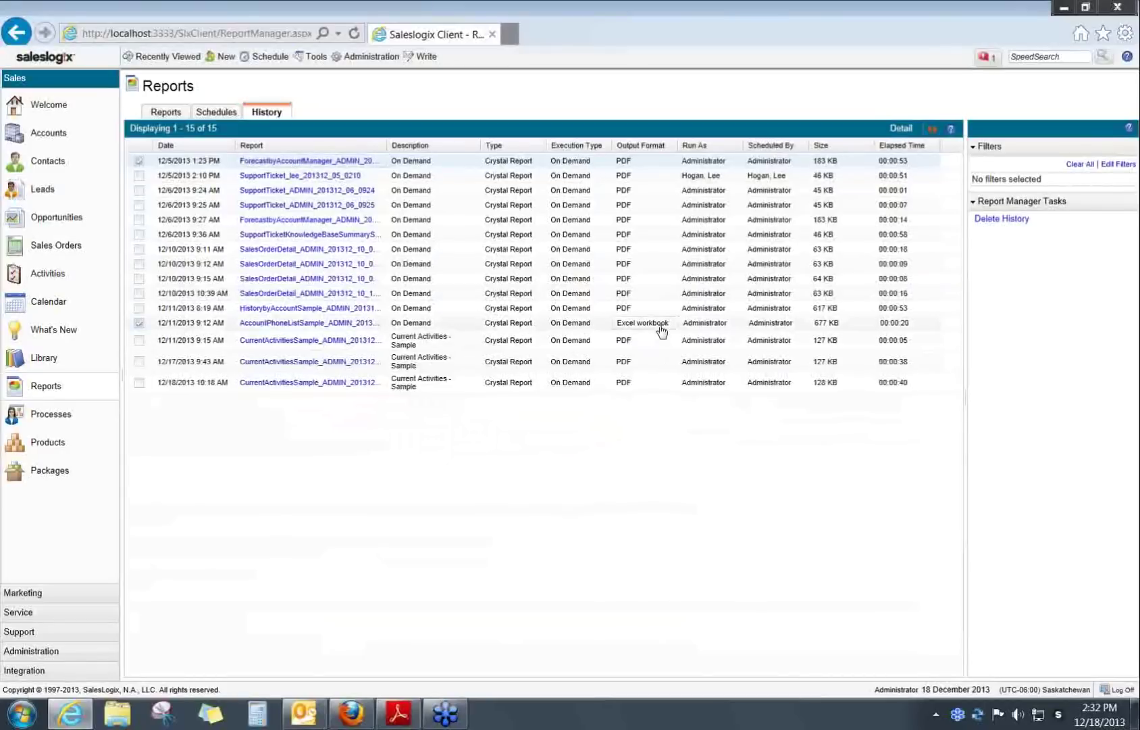
pyautogui.click(336, 324)
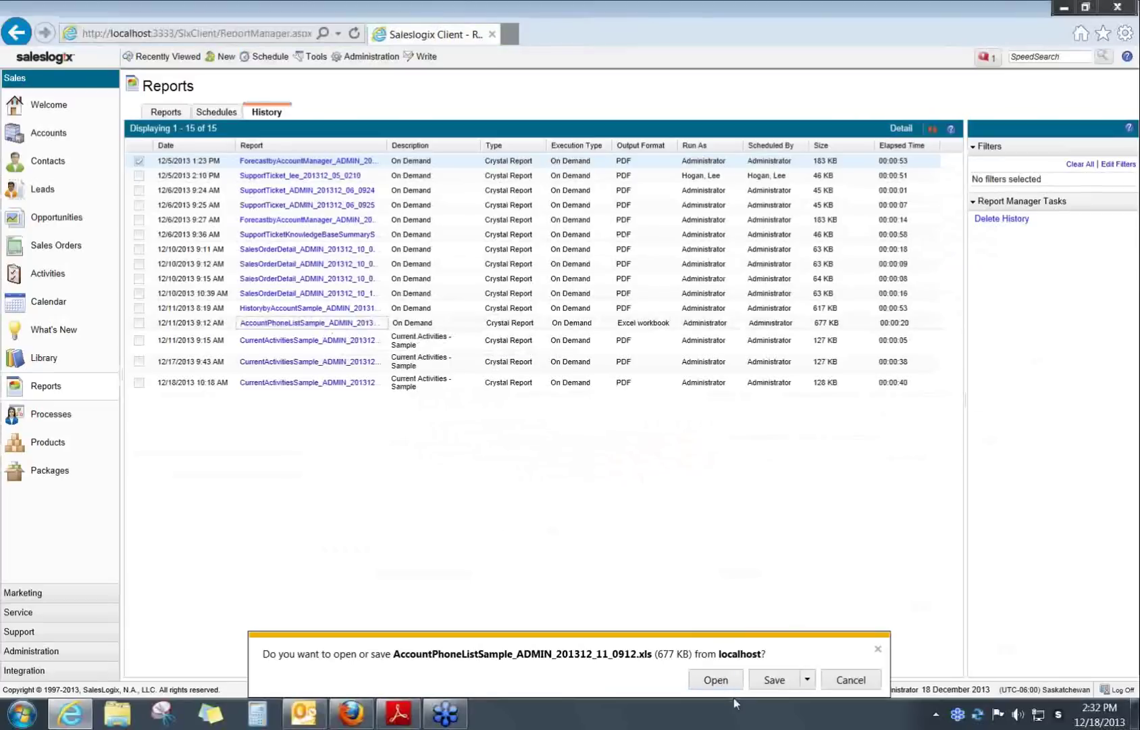
pyautogui.click(717, 679)
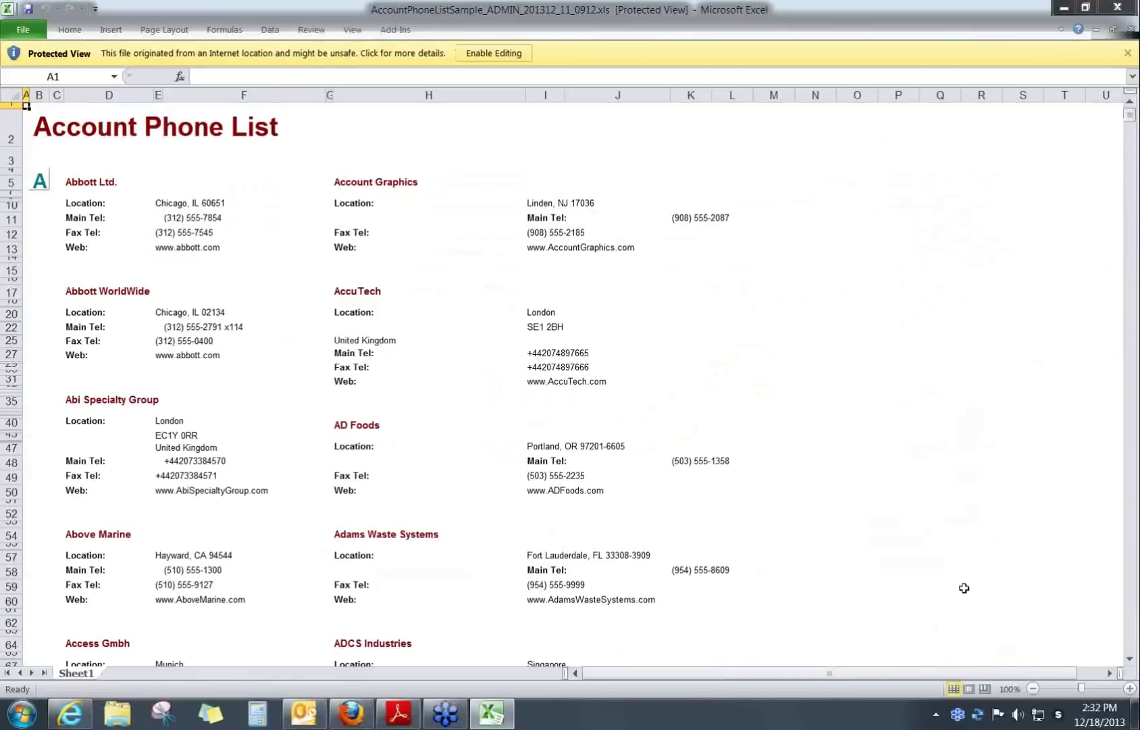
pyautogui.click(1118, 7)
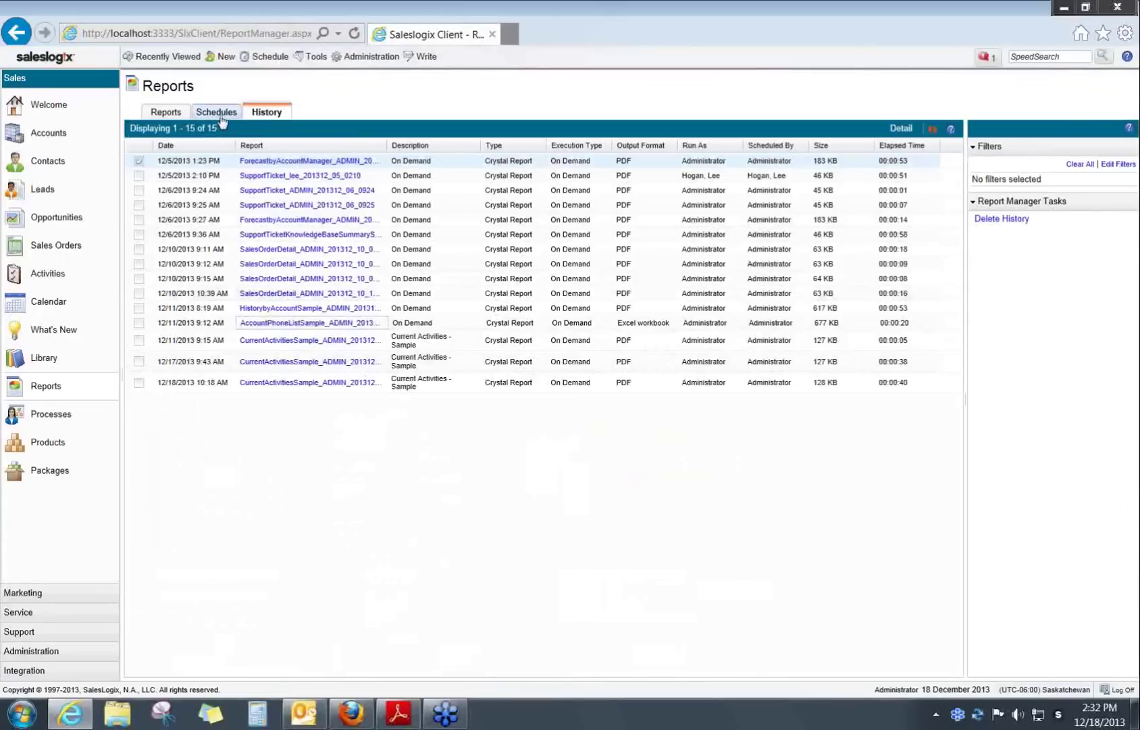
# Switch to the Saleslogix v8.1 webcast presentation in Adobe Reader and show the v8.1 Desktop Integration slide
pyautogui.click(396, 713)
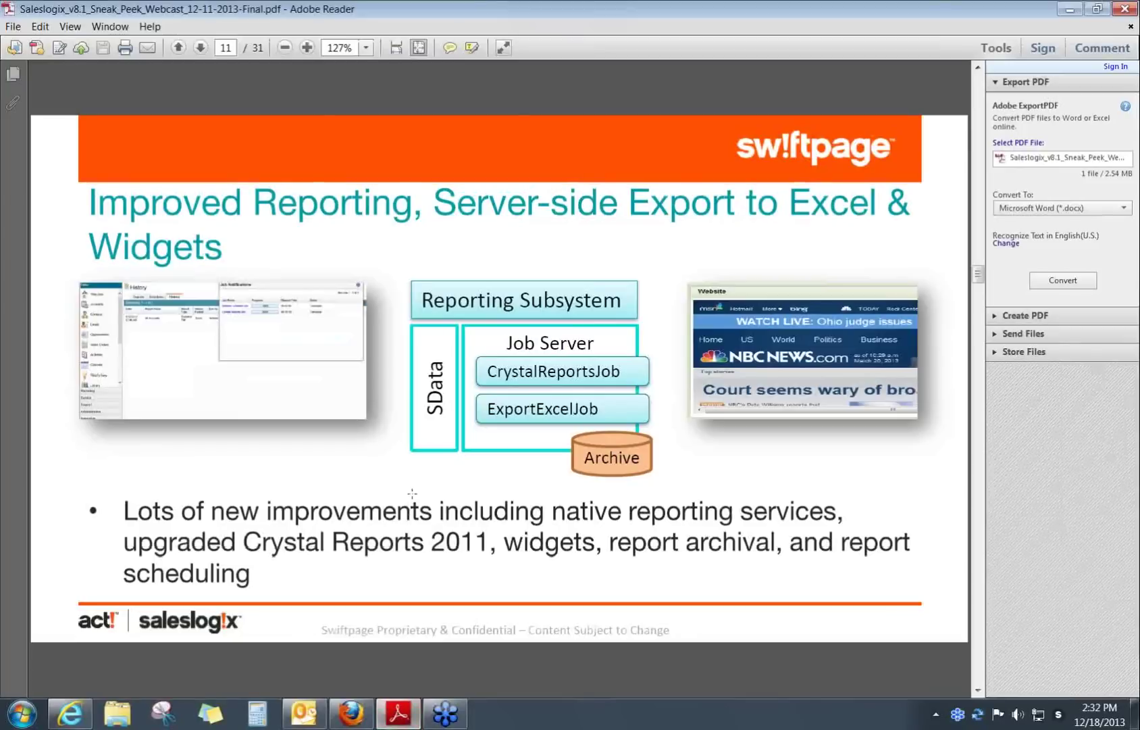
pyautogui.scroll(-1, 412, 493)
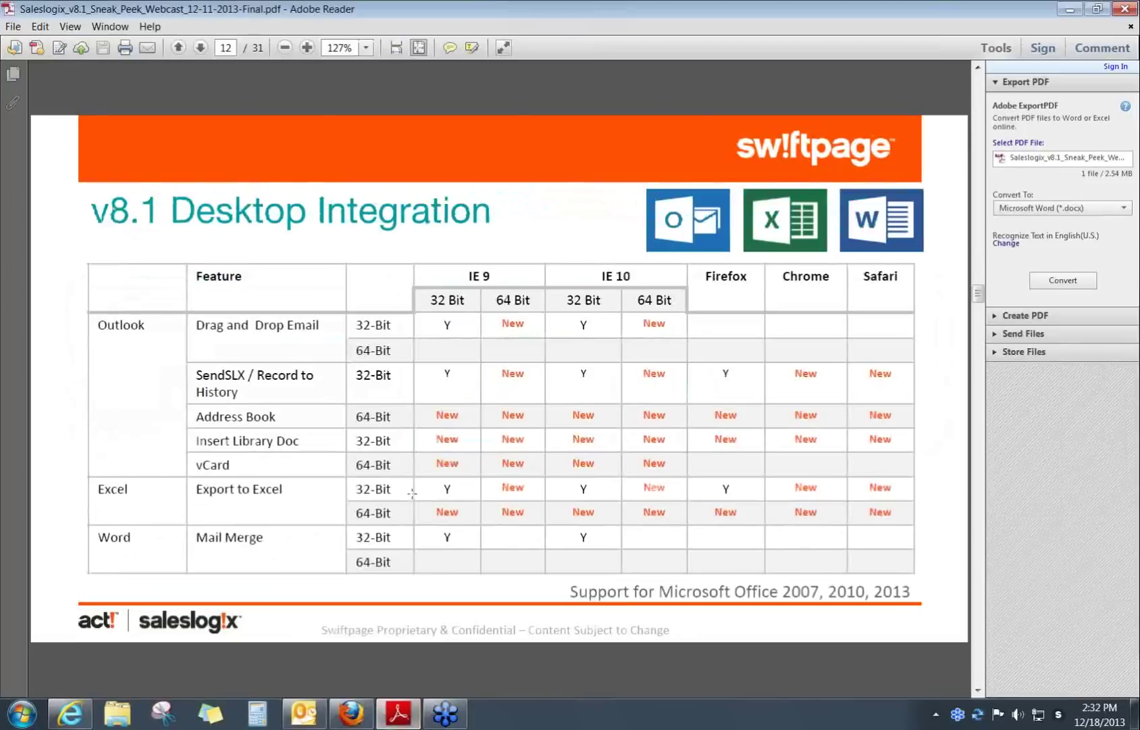